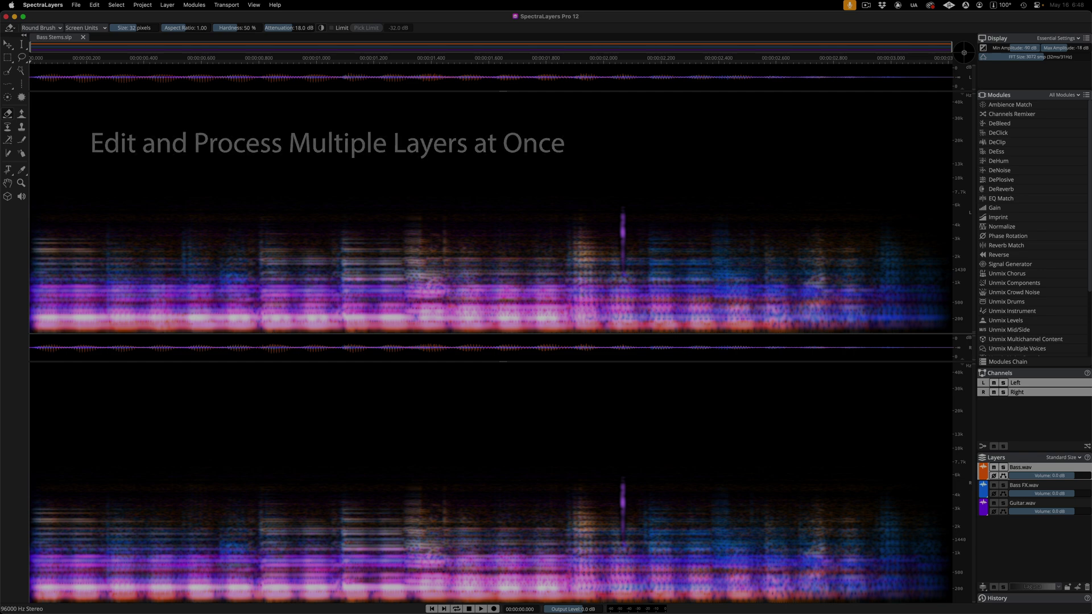
# Start playback of the Bass Stems project to hear all three stem layers.
pyautogui.press('space')
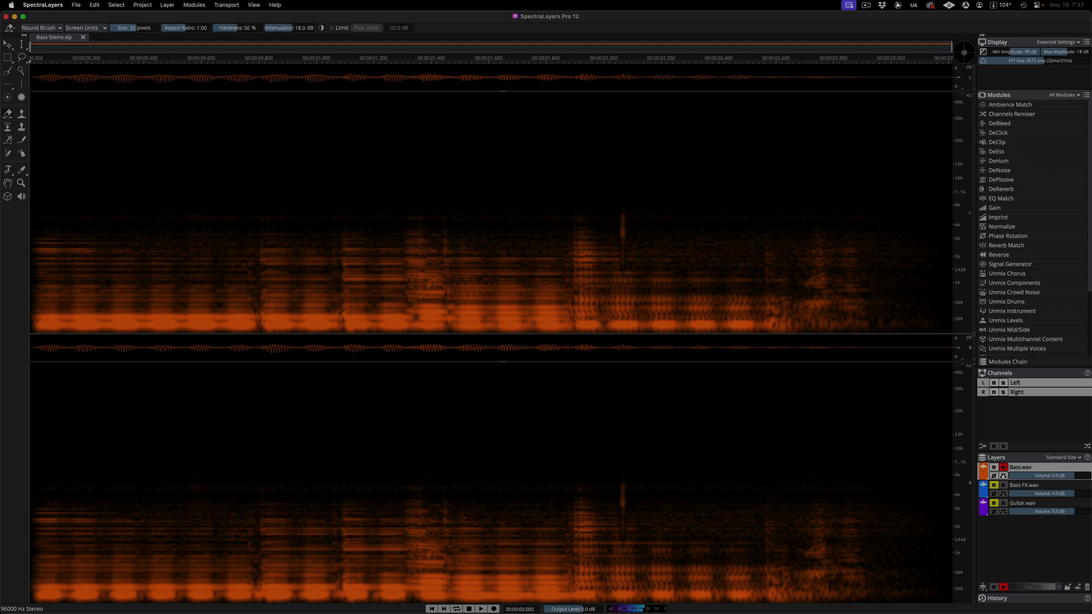
# Audition the Bass FX.wav layer, then the Guitar.wav layer, on their own.
pyautogui.click(1024, 485)
pyautogui.press('space')
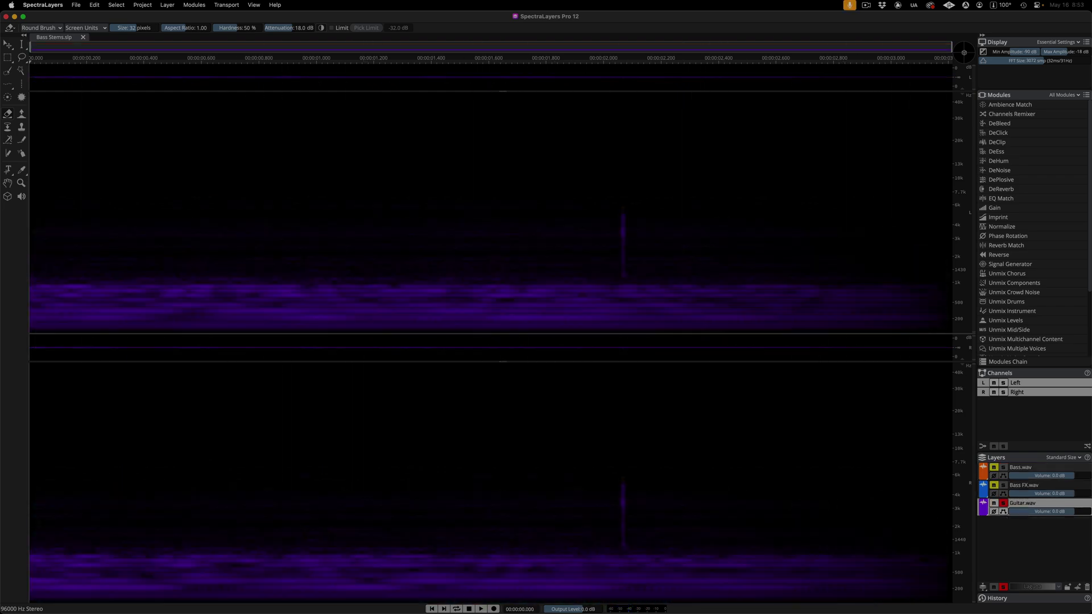
pyautogui.press('space')
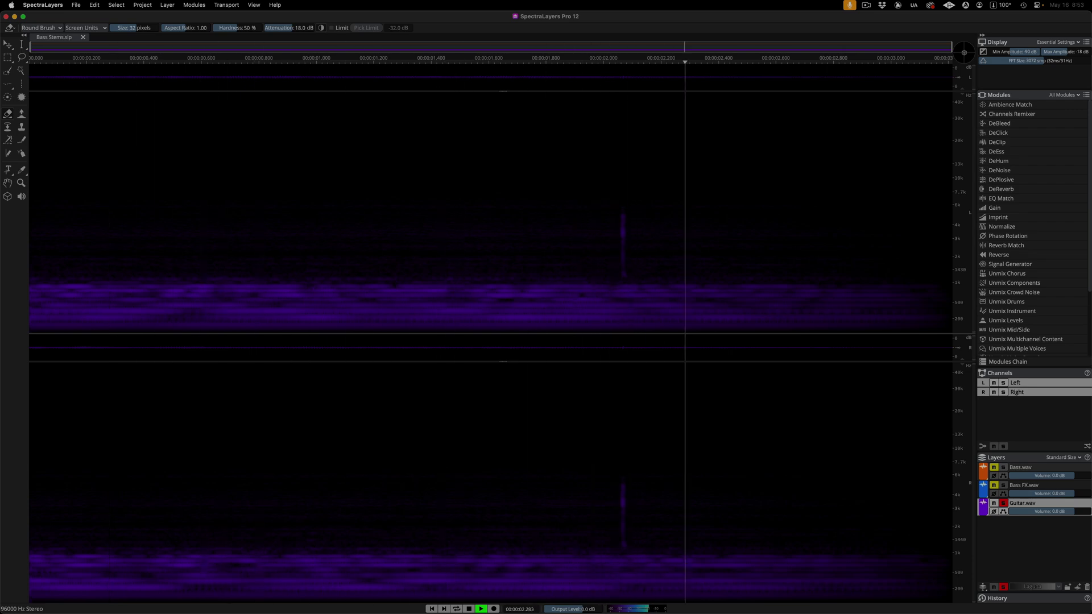
# Select Bass.wav, Bass FX.wav and Guitar.wav together as one layer selection.
pyautogui.click(1081, 465)
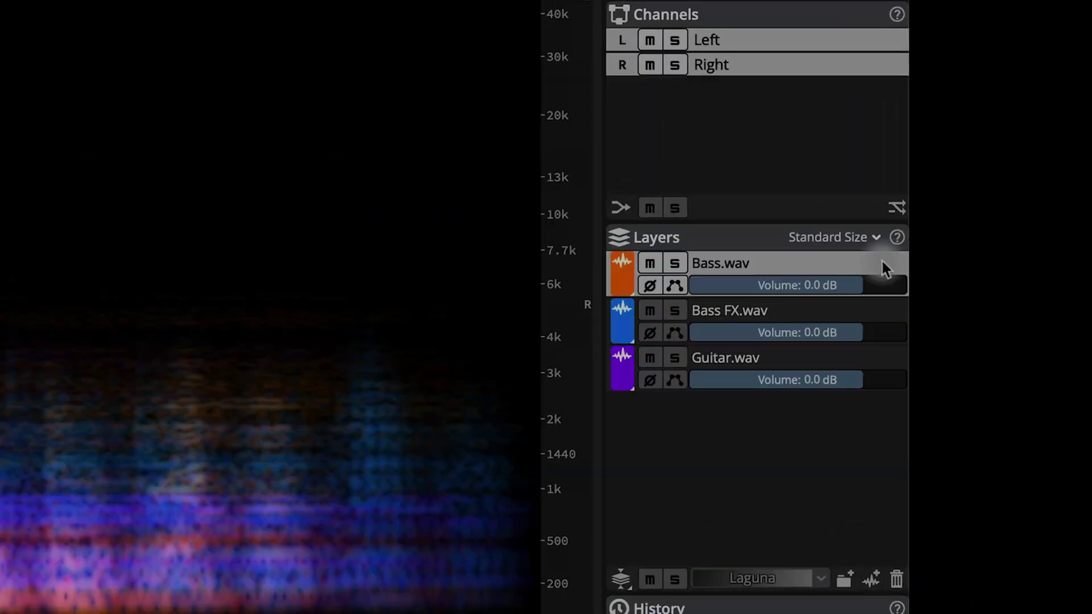
pyautogui.keyDown('shift'); pyautogui.click(889, 311); pyautogui.keyUp('shift')
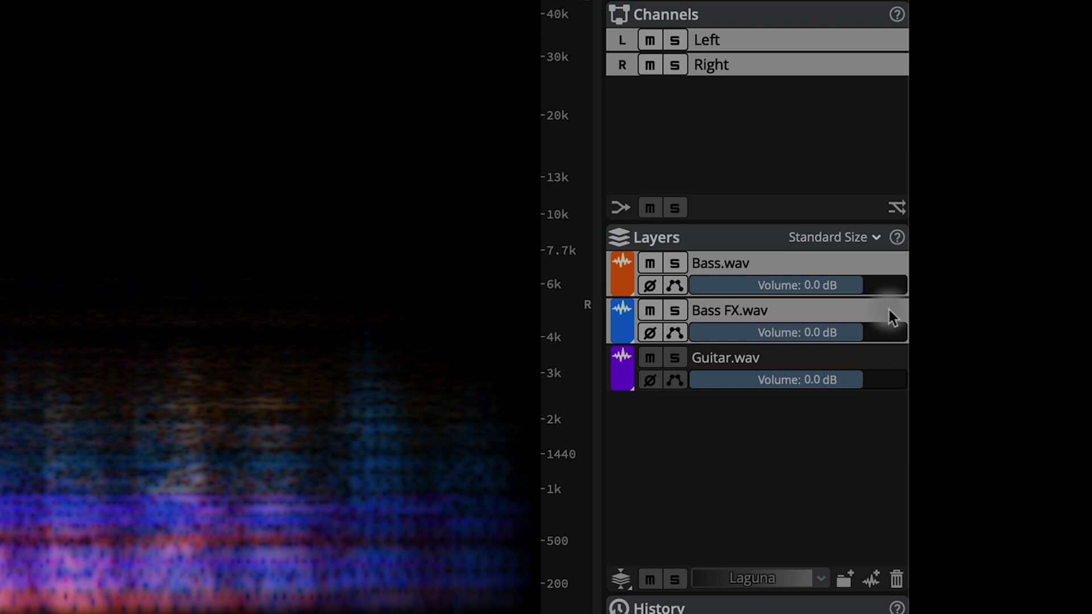
pyautogui.keyDown('shift'); pyautogui.click(888, 358); pyautogui.keyUp('shift')
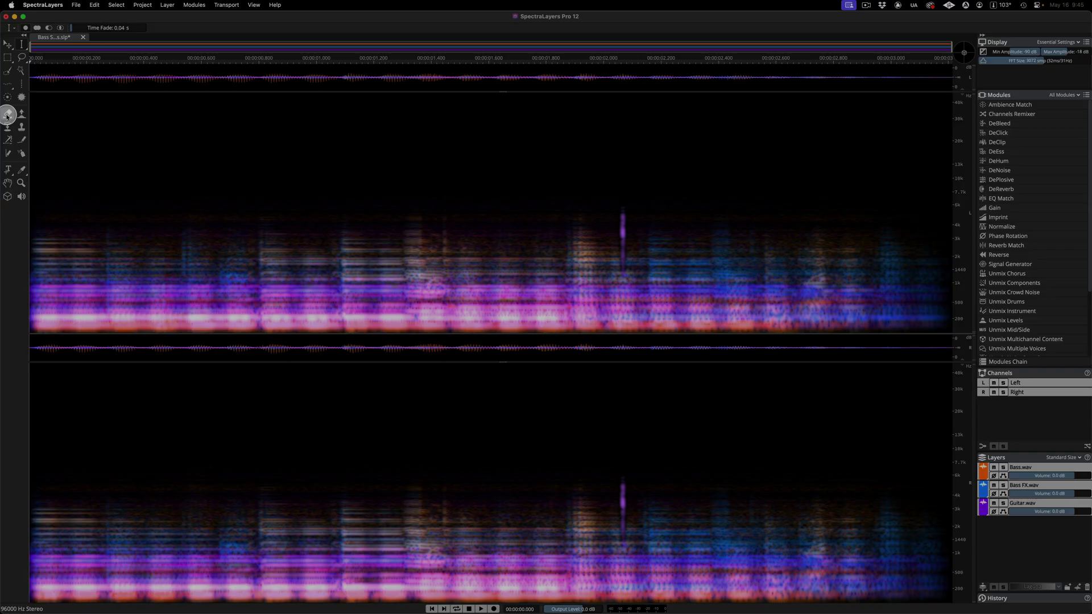
# Erase the vertical spike from all three layers, then play and solo Bass FX.wav and Guitar.wav to check.
pyautogui.click(8, 114)
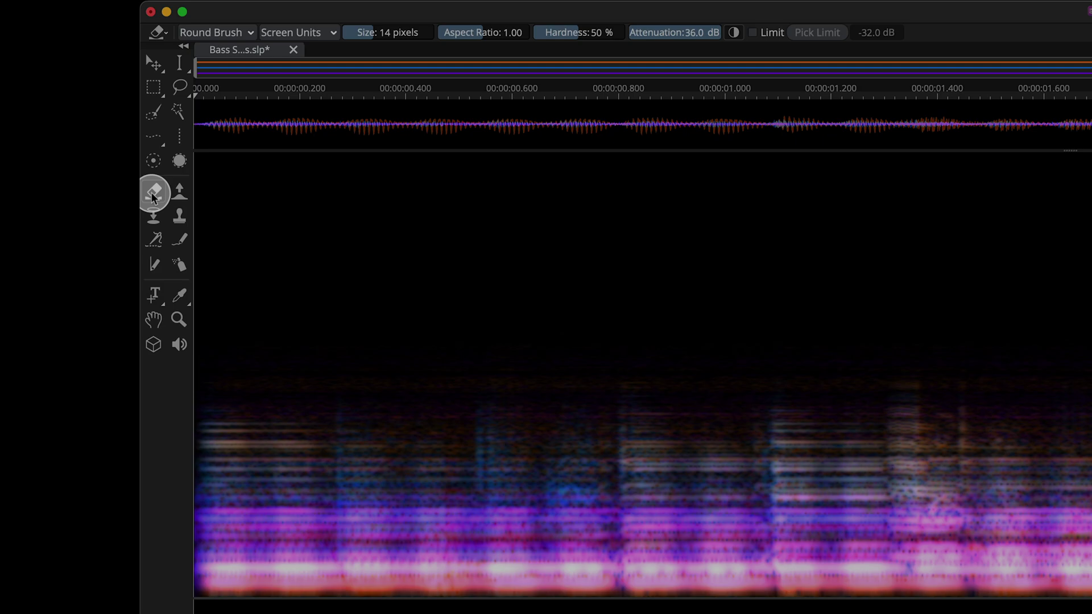
pyautogui.moveTo(621, 251); pyautogui.dragTo(622, 199)
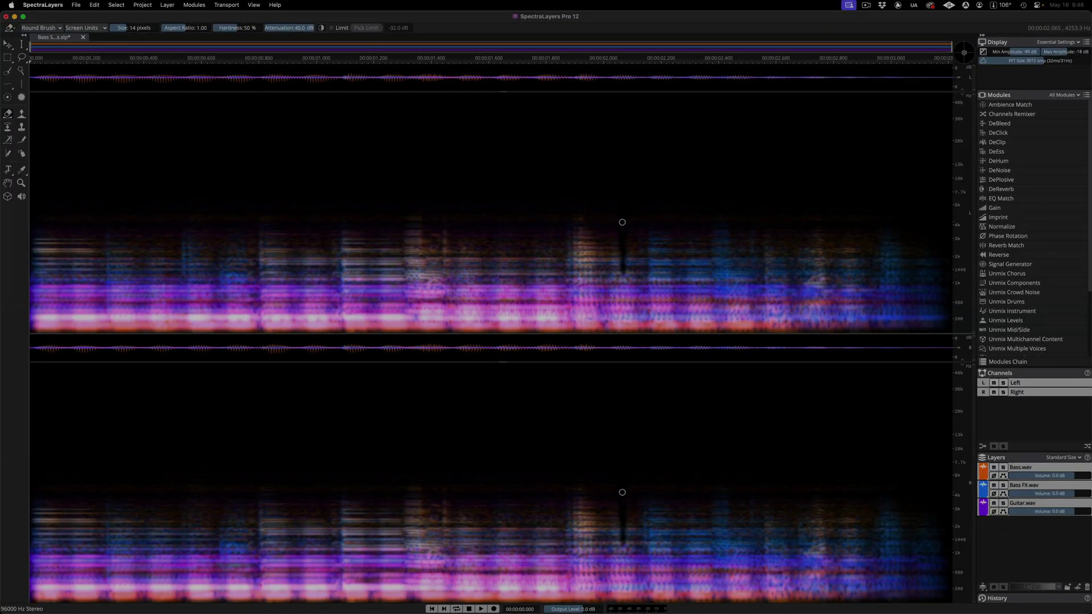
pyautogui.press('space')
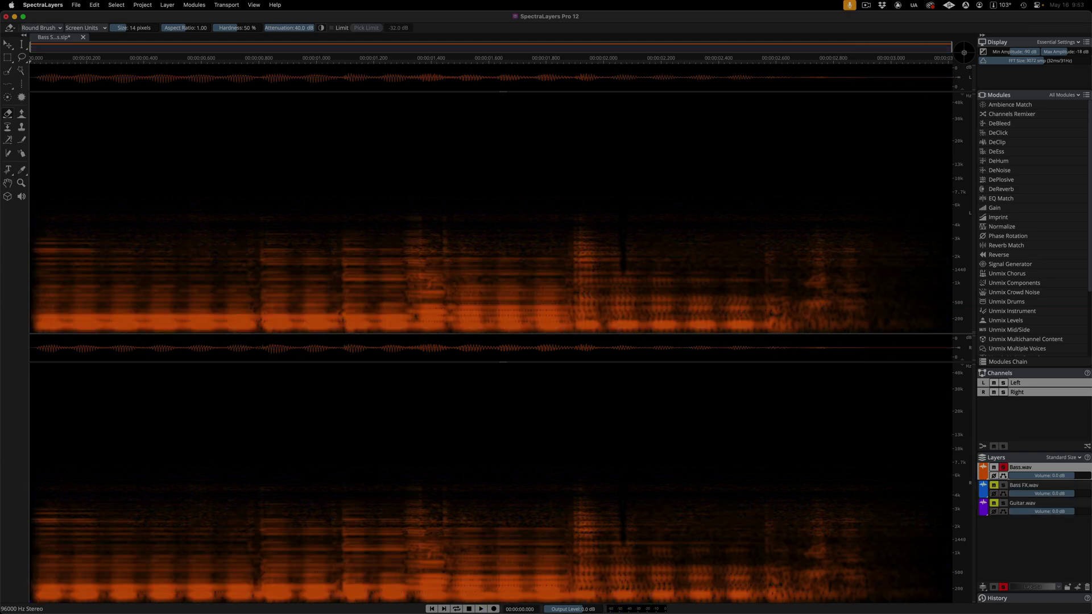
pyautogui.click(1003, 485)
pyautogui.click(1003, 503)
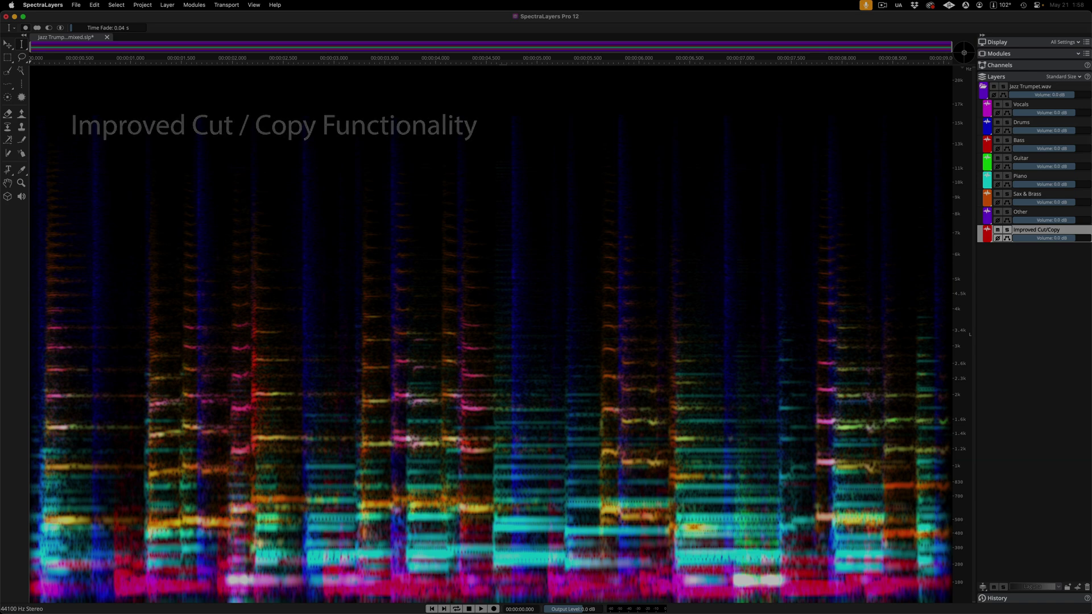
# Solo Piano, select a short range near 4 s, and Cut to the Improved Cut/Copy layer.
pyautogui.click(1008, 176)
pyautogui.moveTo(406, 398); pyautogui.dragTo(492, 450)
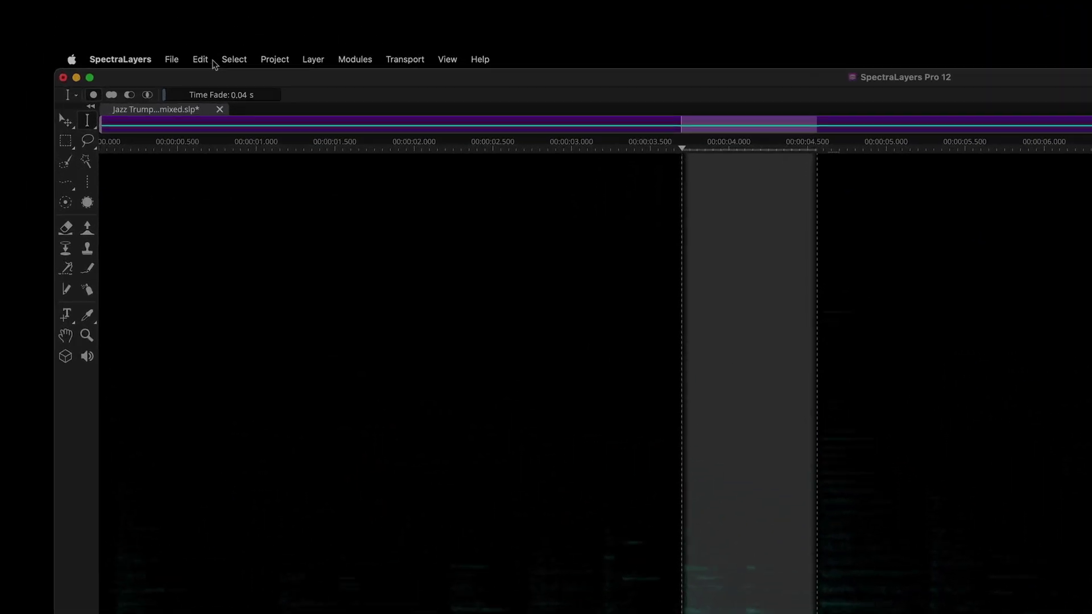
pyautogui.click(212, 60)
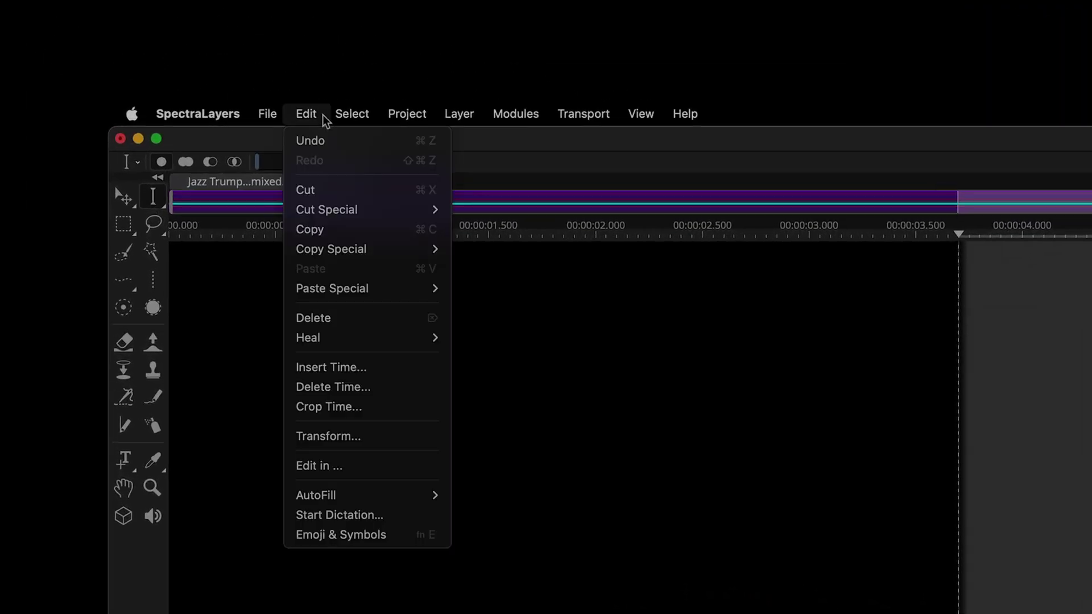
pyautogui.moveTo(387, 216)
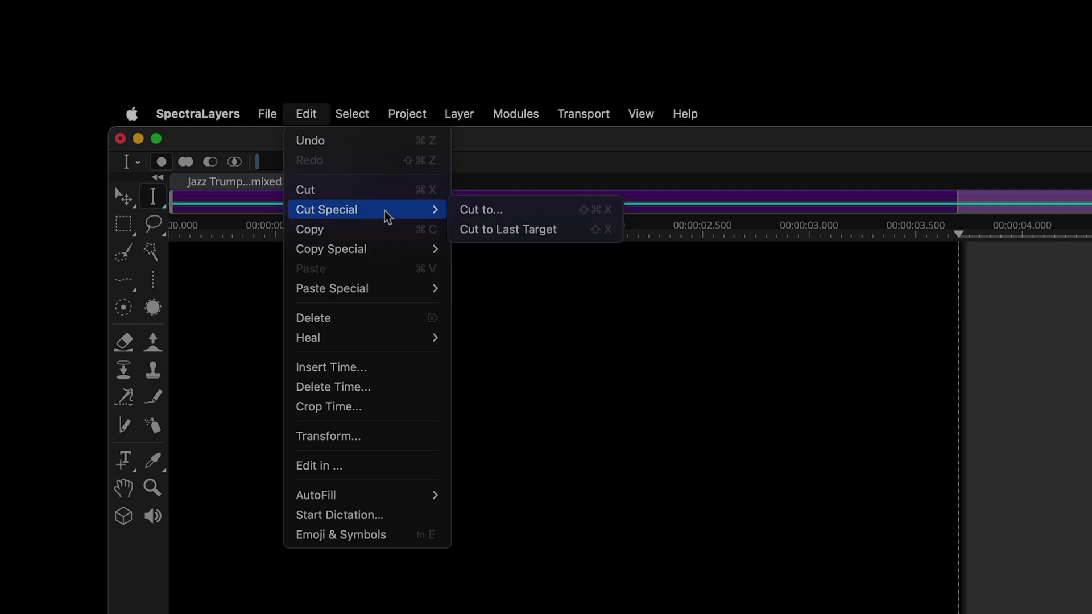
pyautogui.click(564, 215)
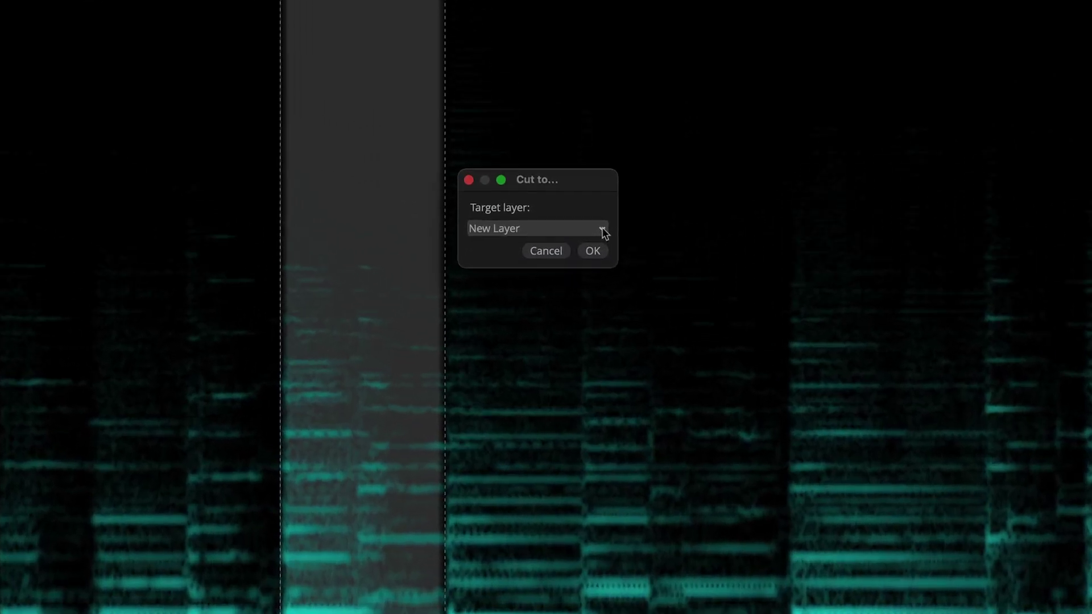
pyautogui.click(576, 312)
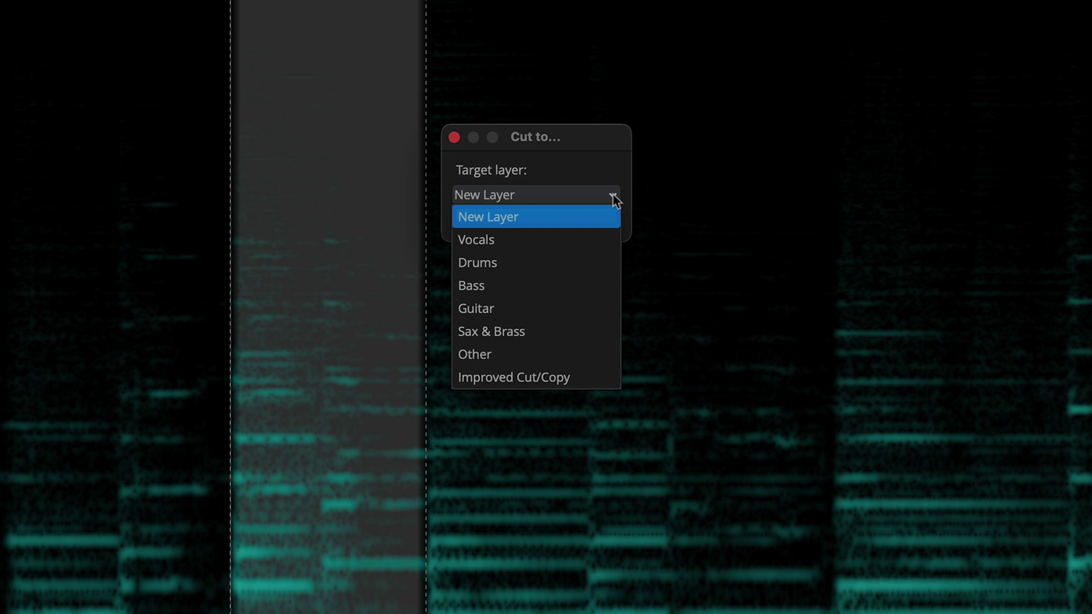
pyautogui.click(581, 377)
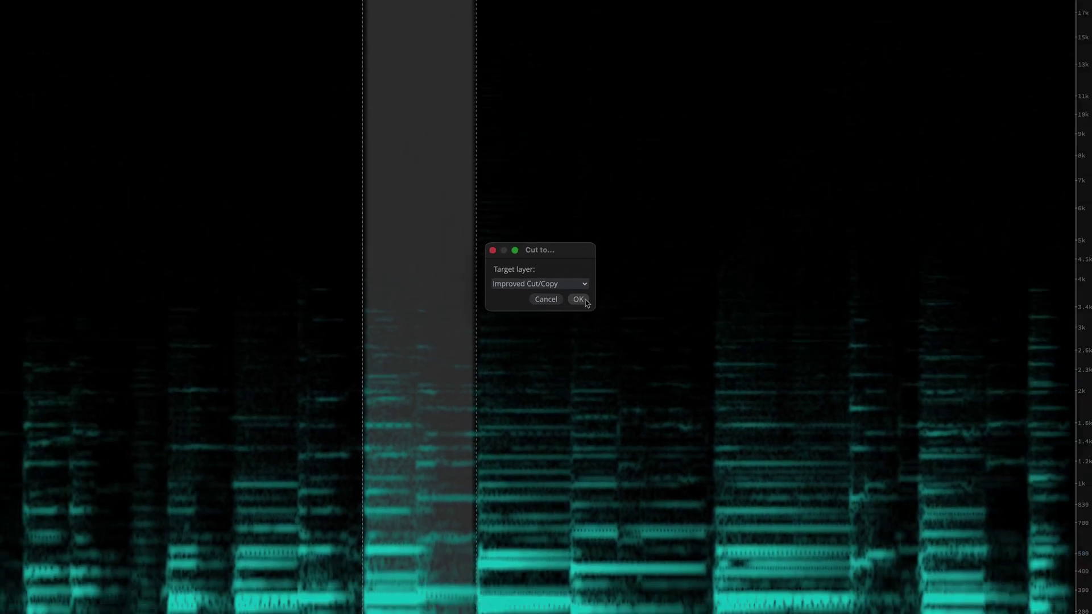
pyautogui.click(601, 224)
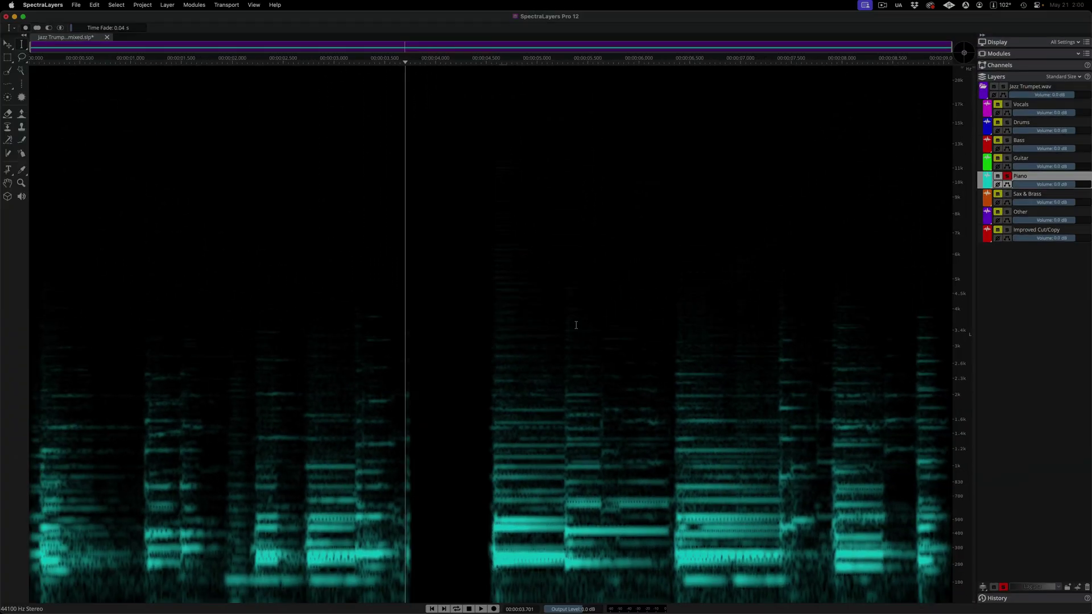
# Cut the 6.4–7.4 s piano range with Cut to Last Target, then solo Improved Cut/Copy to verify.
pyautogui.click(1008, 230)
pyautogui.press('super+z')
pyautogui.moveTo(677, 434); pyautogui.dragTo(778, 434)
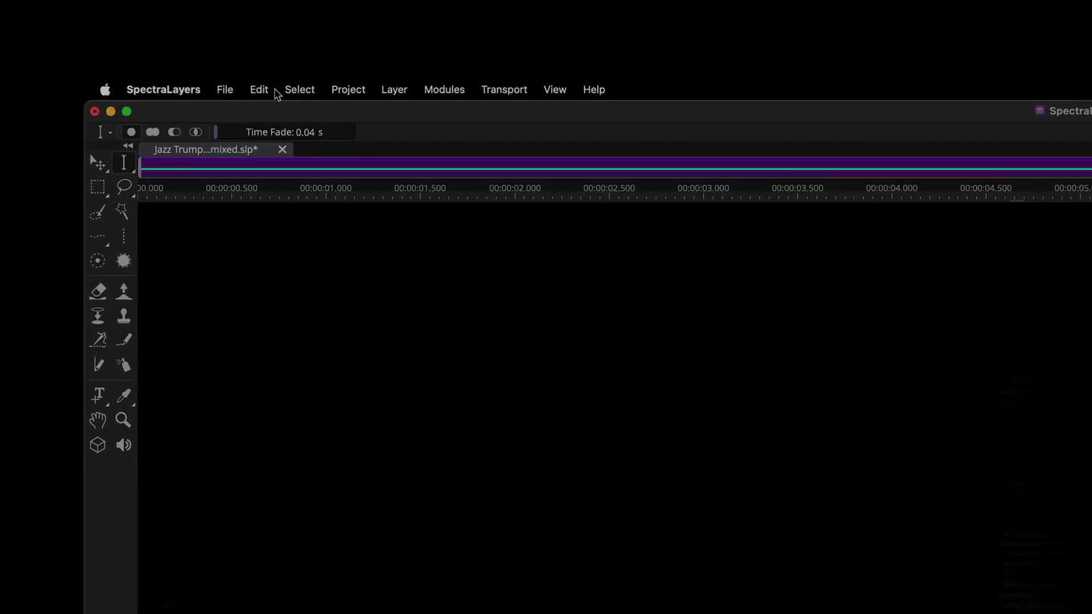
pyautogui.click(153, 30)
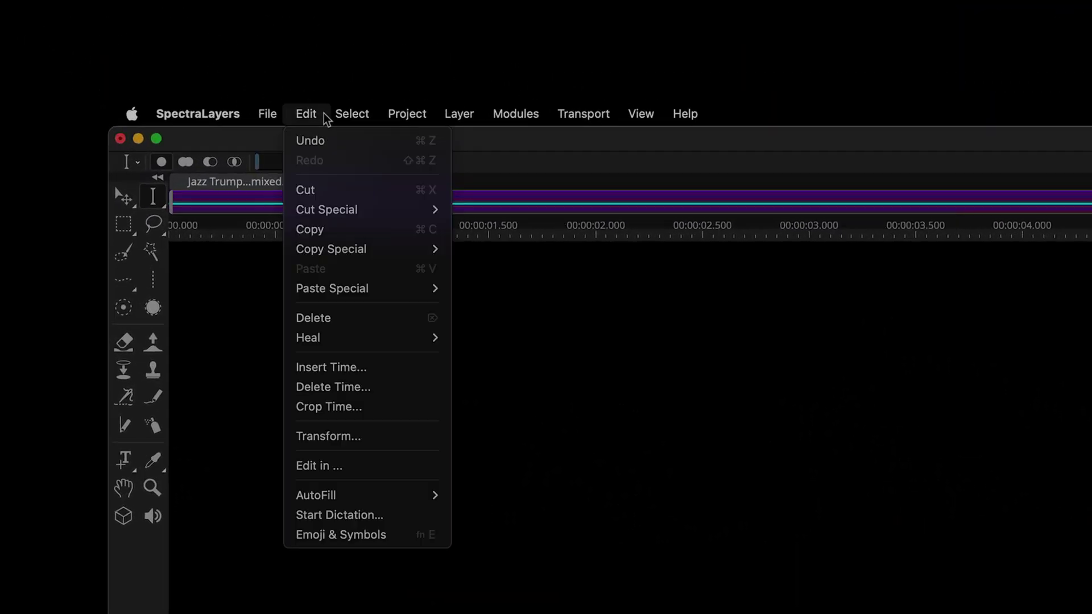
pyautogui.moveTo(380, 215)
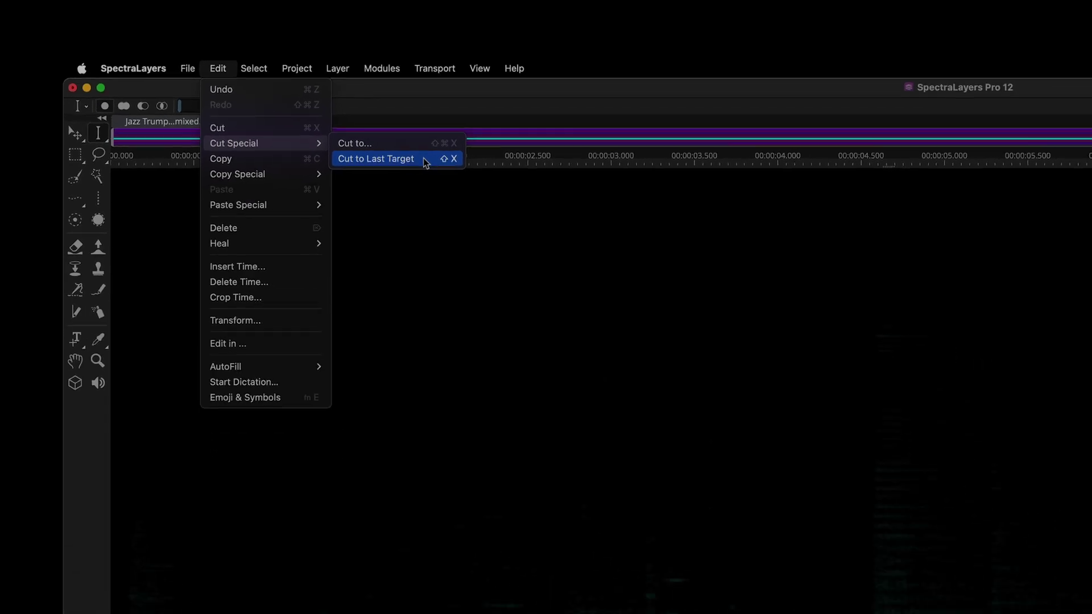
pyautogui.click(569, 230)
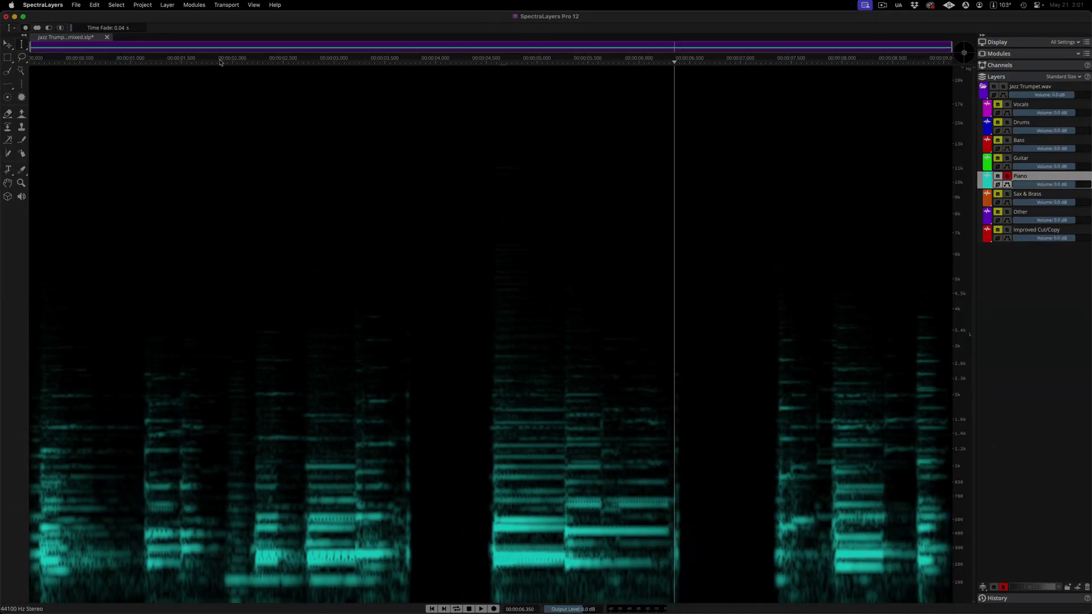
pyautogui.click(1008, 230)
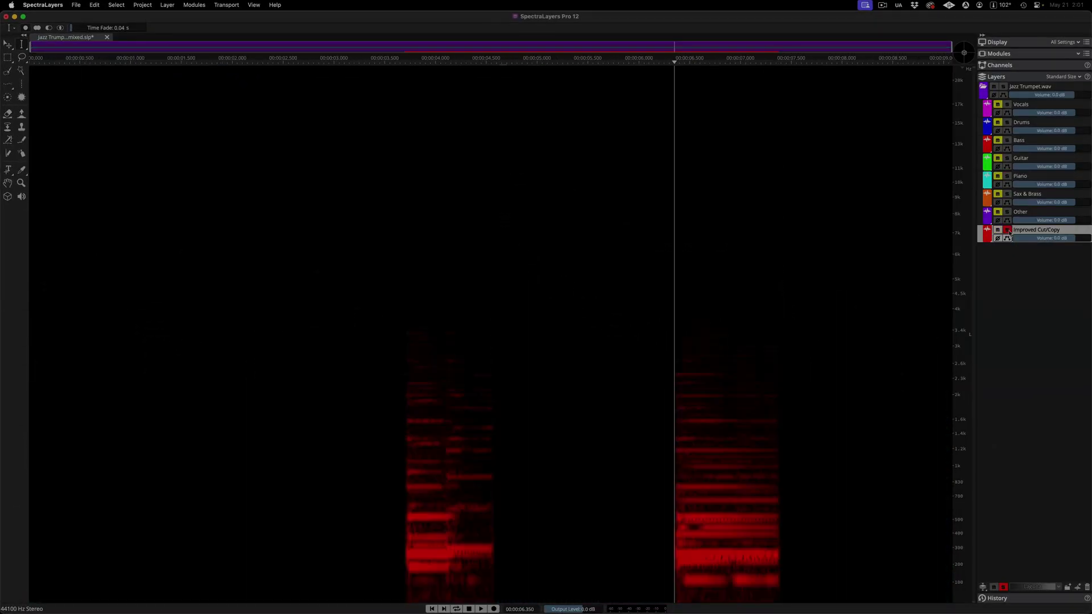
pyautogui.click(1008, 230)
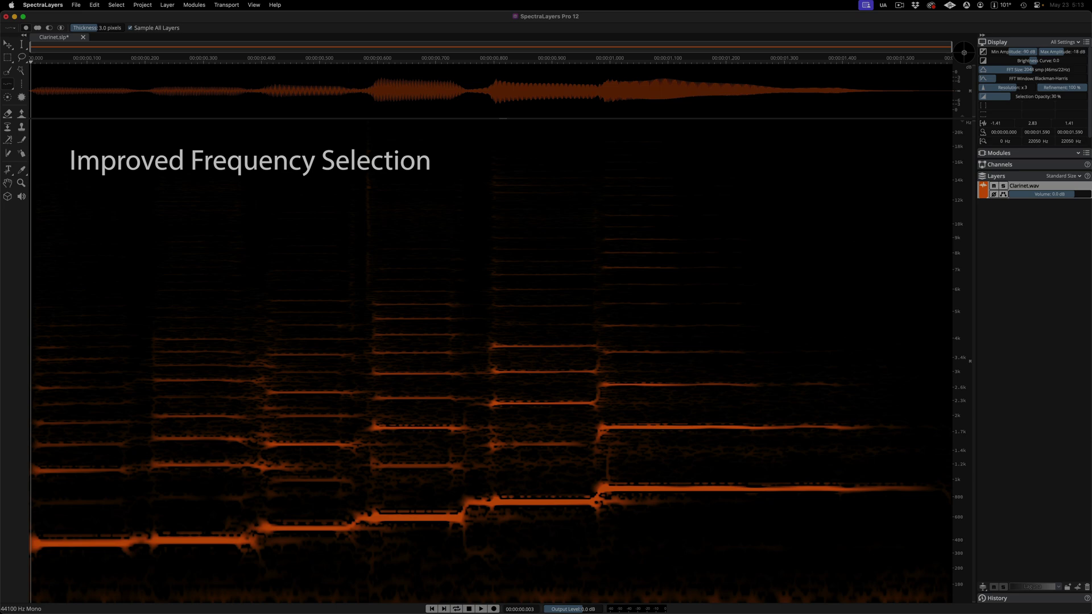
pyautogui.press('space')
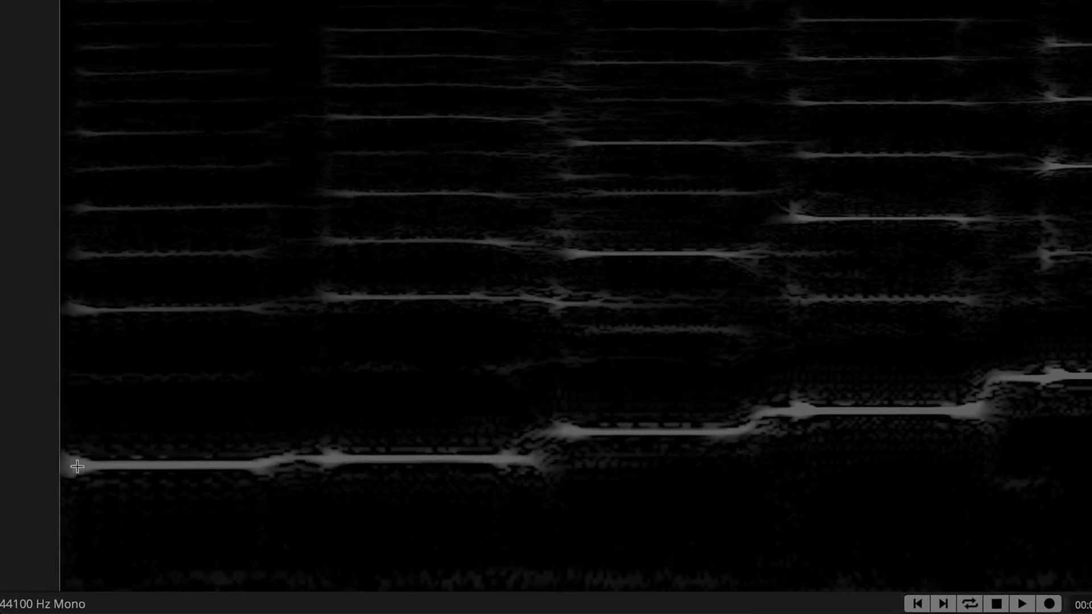
pyautogui.moveTo(77, 466); pyautogui.dragTo(564, 467)
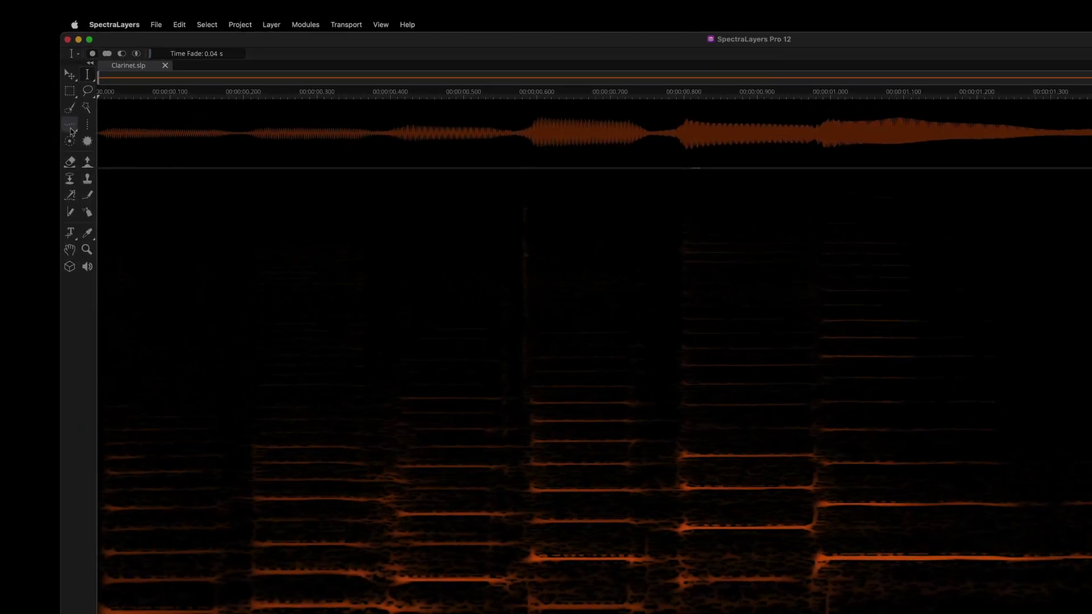
# Switch to Frequency Selection and trace the clarinet's stepped fundamental near 400 Hz.
pyautogui.click(9, 88)
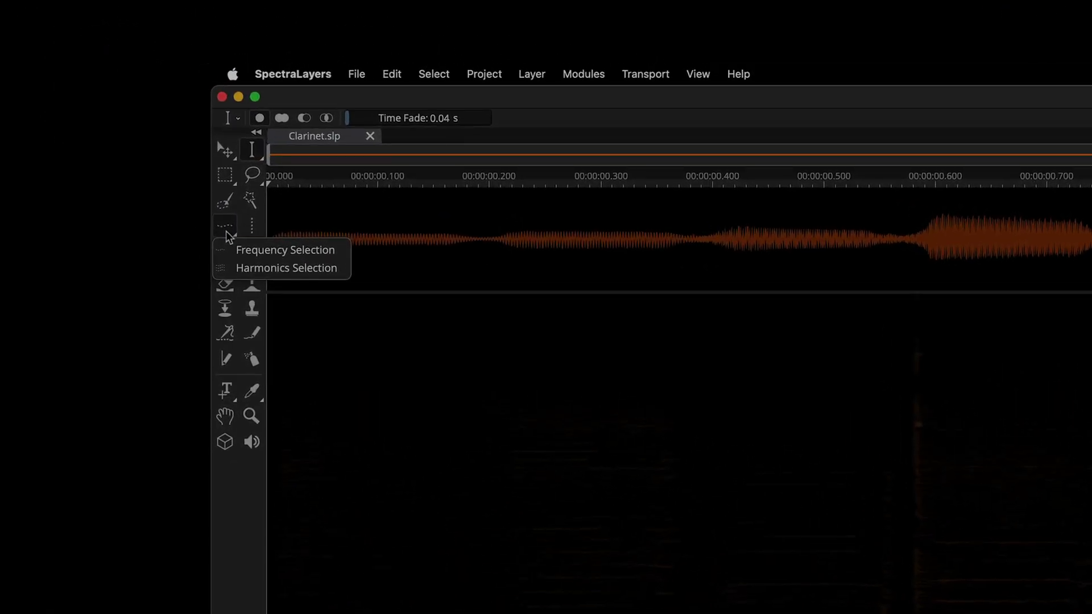
pyautogui.click(305, 235)
pyautogui.moveTo(32, 545); pyautogui.dragTo(302, 537)
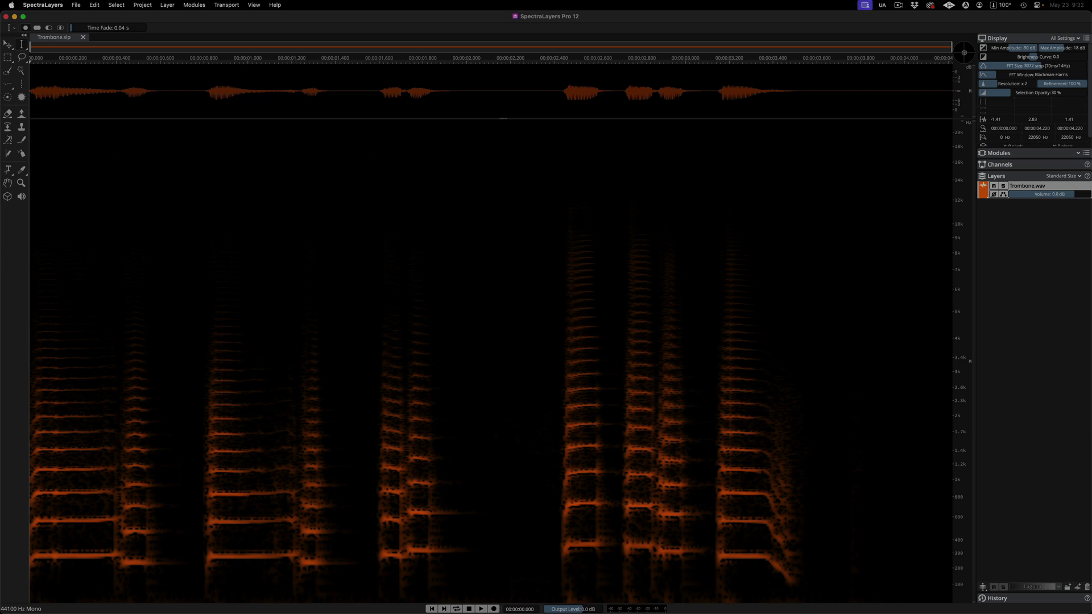
# Play the trombone, harmonics-select the second note, then reselect just the first note's fundamental.
pyautogui.press('space')
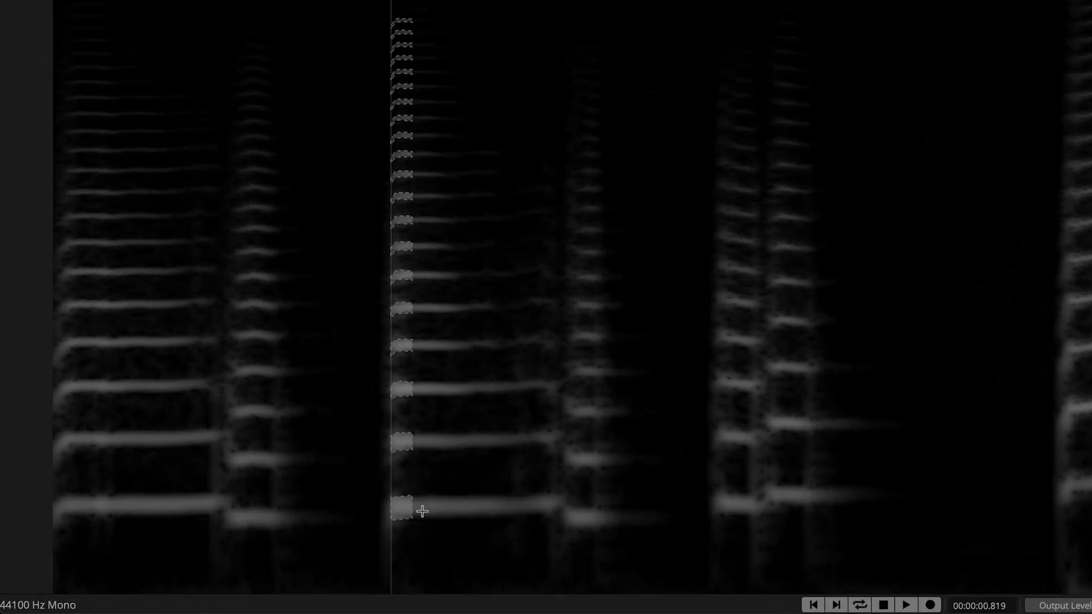
pyautogui.moveTo(223, 555); pyautogui.dragTo(291, 553)
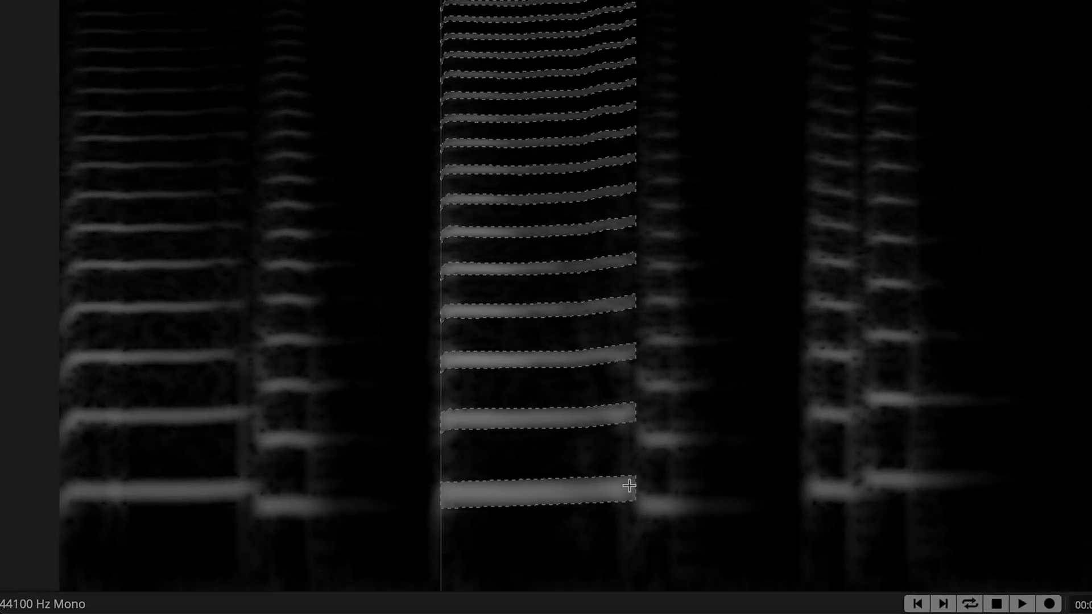
pyautogui.moveTo(442, 419); pyautogui.dragTo(626, 418)
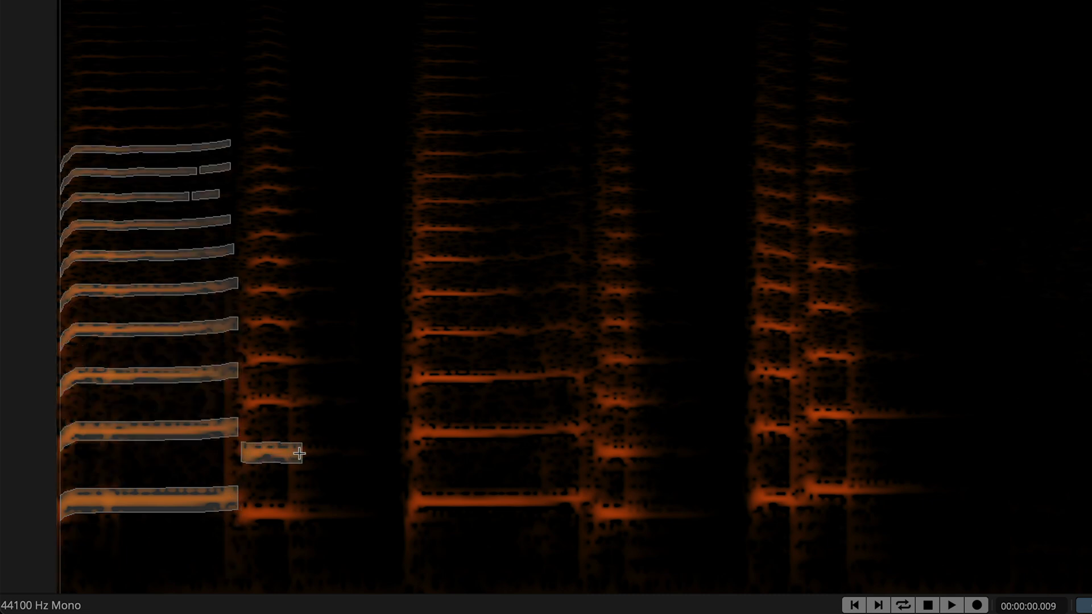
# Harmonics-select each trombone note in turn, ending with the last note's descending tail.
pyautogui.moveTo(300, 453); pyautogui.dragTo(306, 454)
pyautogui.moveTo(415, 376); pyautogui.dragTo(596, 372)
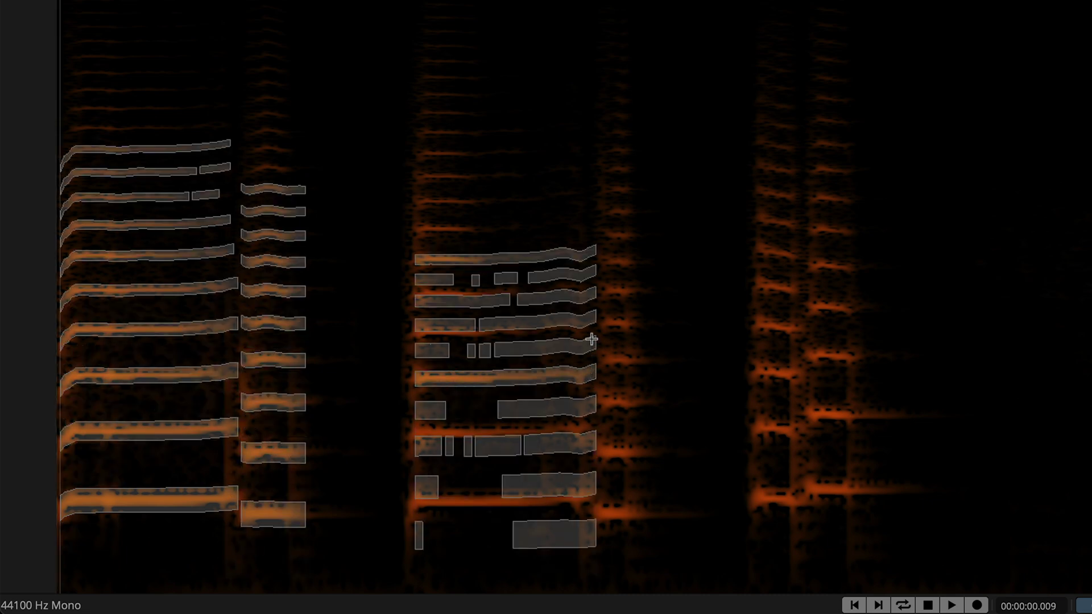
pyautogui.moveTo(653, 510); pyautogui.dragTo(660, 512)
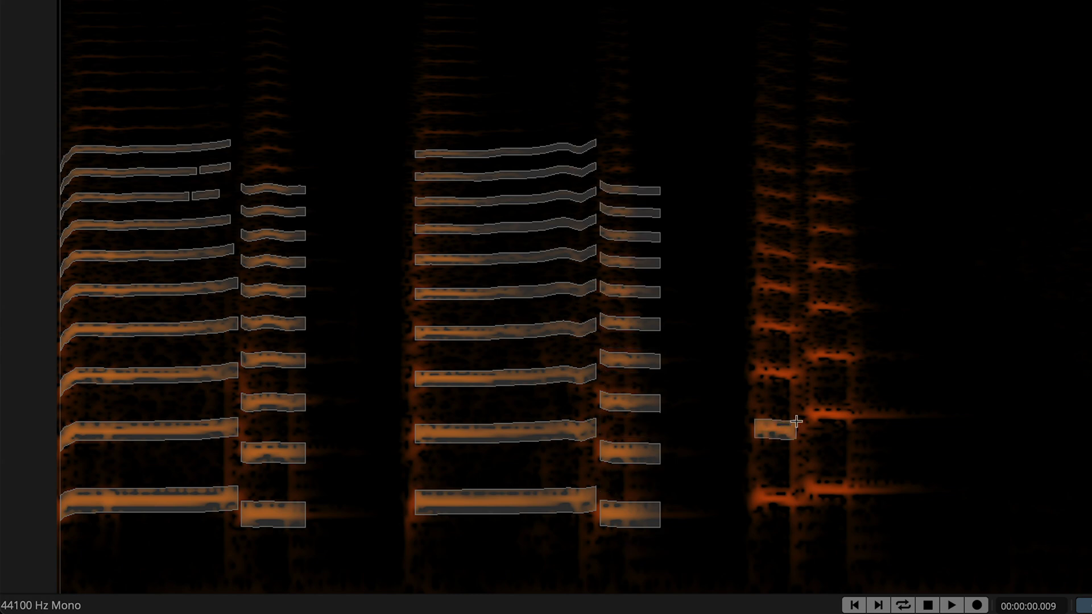
pyautogui.moveTo(928, 305); pyautogui.dragTo(984, 303)
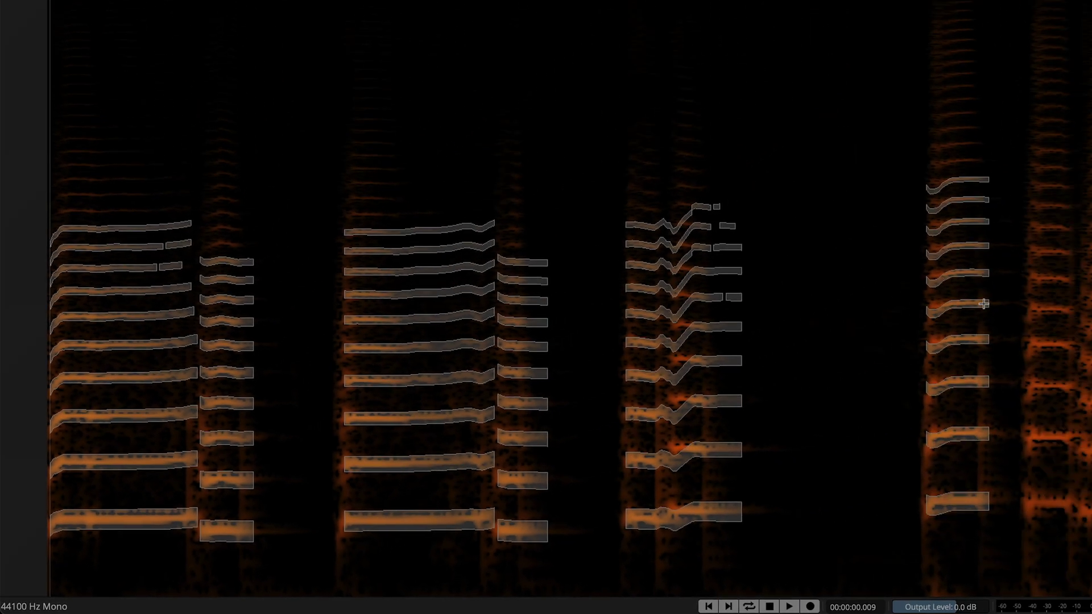
pyautogui.moveTo(902, 472)
pyautogui.mouseDown()
pyautogui.moveTo(940, 471)
pyautogui.moveTo(962, 488)
pyautogui.mouseUp()
pyautogui.moveTo(889, 543)
pyautogui.mouseDown()
pyautogui.moveTo(947, 543)
pyautogui.moveTo(977, 573)
pyautogui.mouseUp()
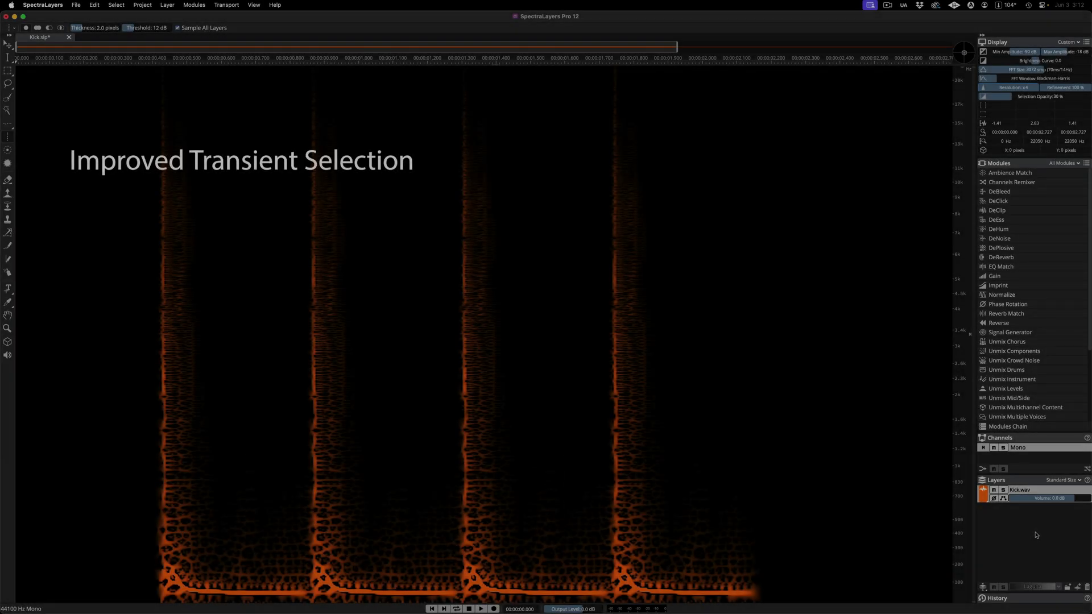
# Play Kick.wav, select the transients of all four kick hits, and play them back.
pyautogui.press('space')
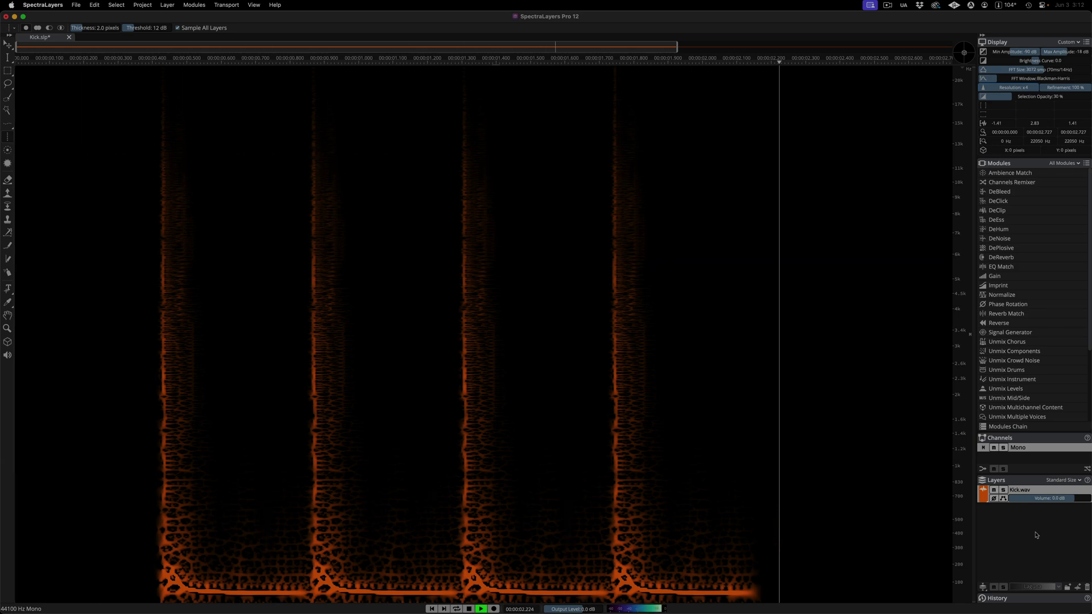
pyautogui.click(160, 124)
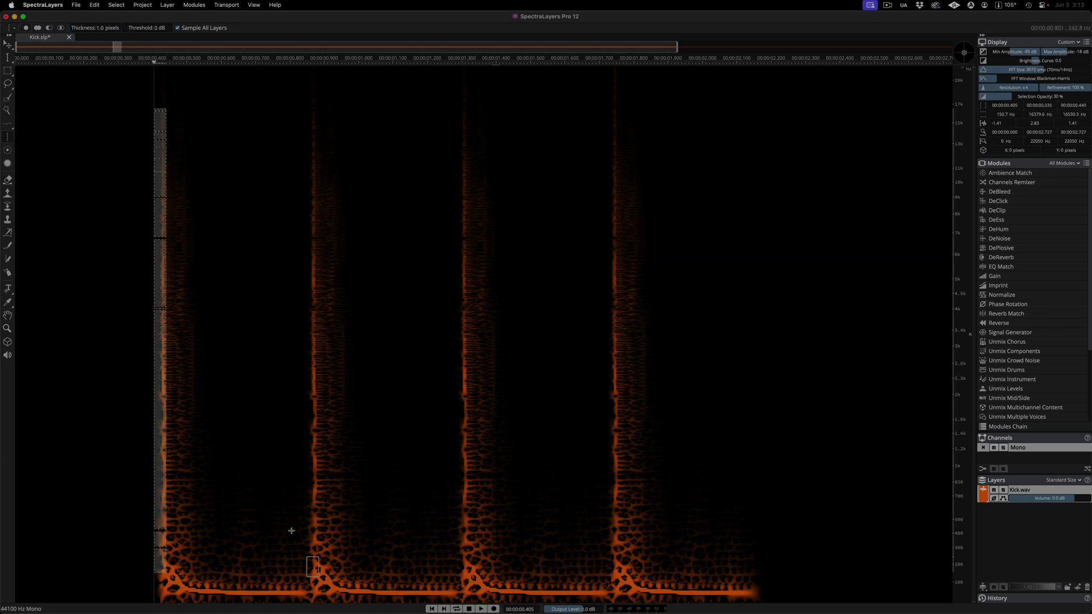
pyautogui.keyDown('shift'); pyautogui.click(325, 110); pyautogui.keyUp('shift')
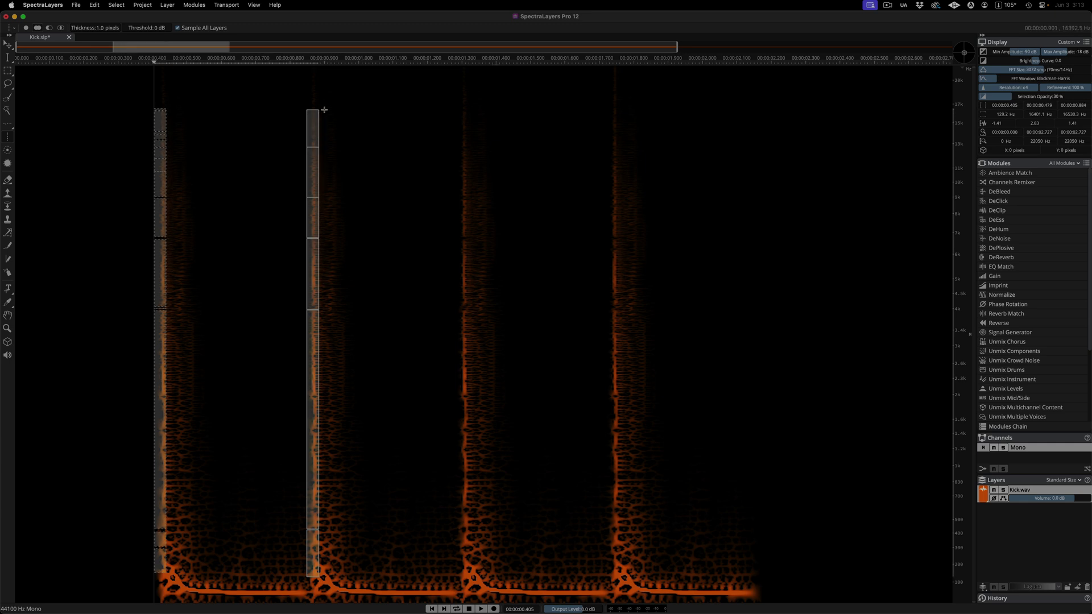
pyautogui.keyDown('shift'); pyautogui.click(457, 92); pyautogui.keyUp('shift')
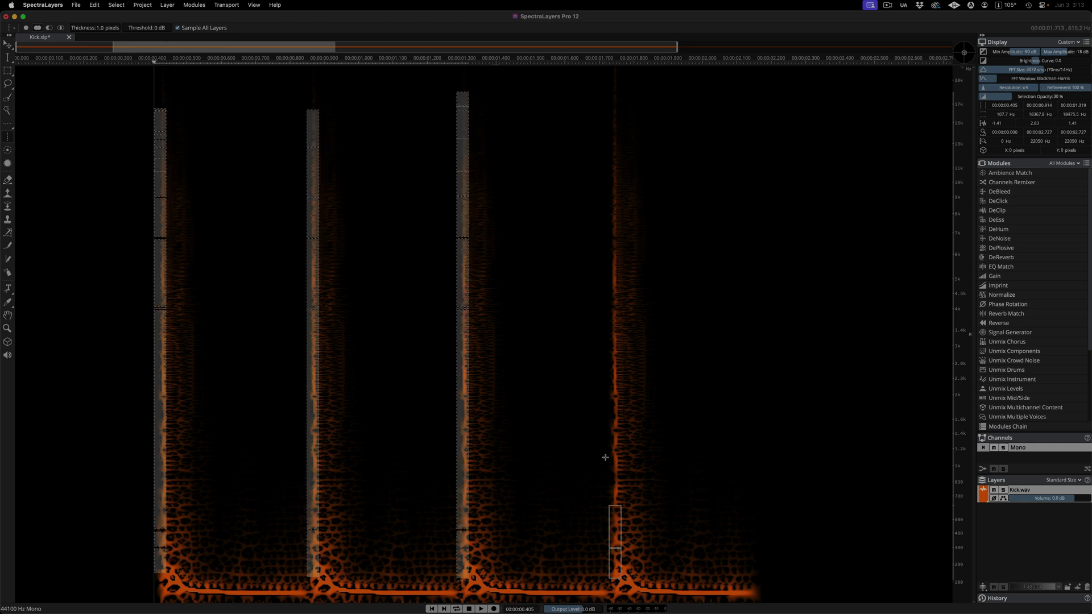
pyautogui.keyDown('shift'); pyautogui.click(621, 99); pyautogui.keyUp('shift')
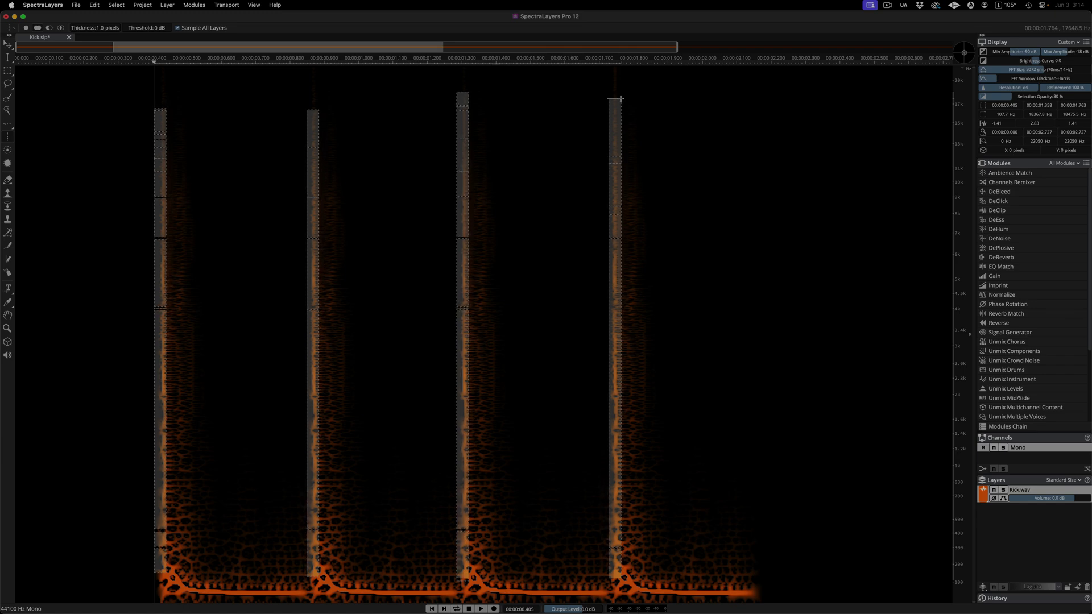
pyautogui.press('space')
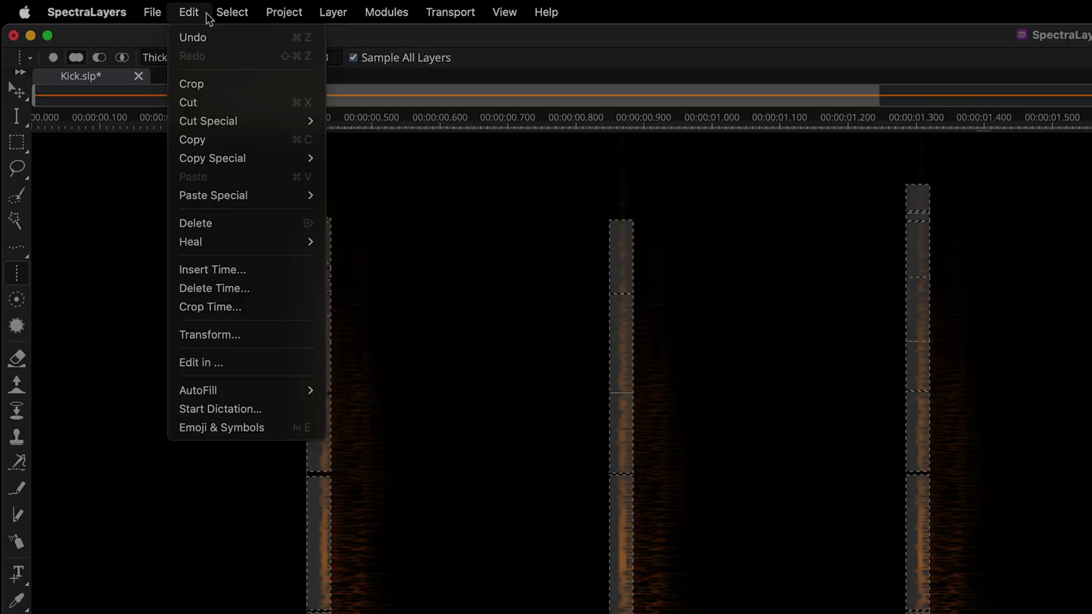
# Cut the kick transients to a new layer, play it, and name the layers Kick Body and Kick Transient.
pyautogui.click(103, 5)
pyautogui.moveTo(261, 121)
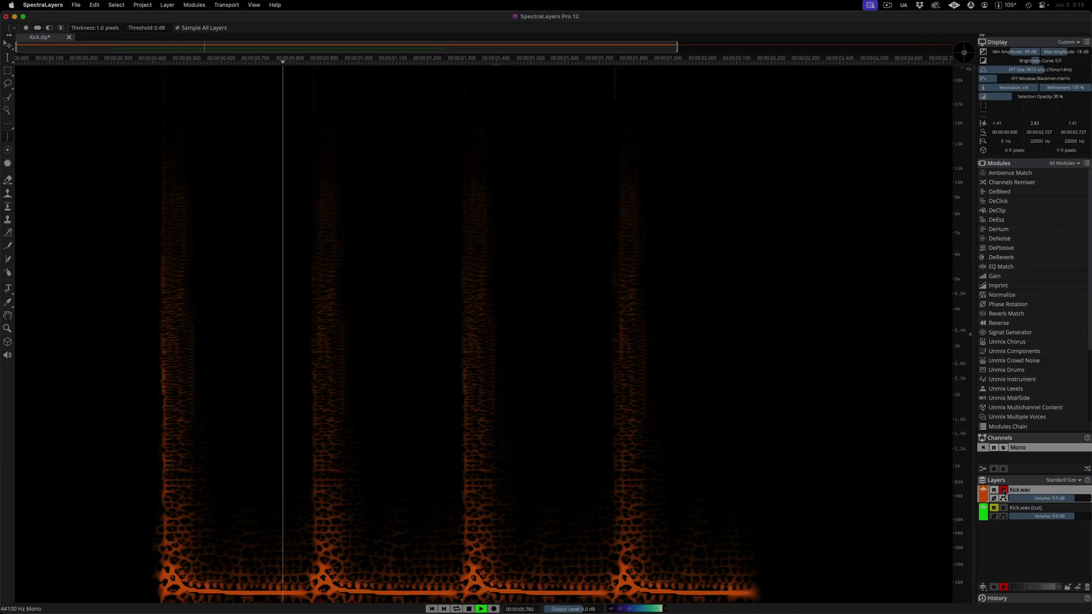
pyautogui.press('space')
pyautogui.click(1004, 509)
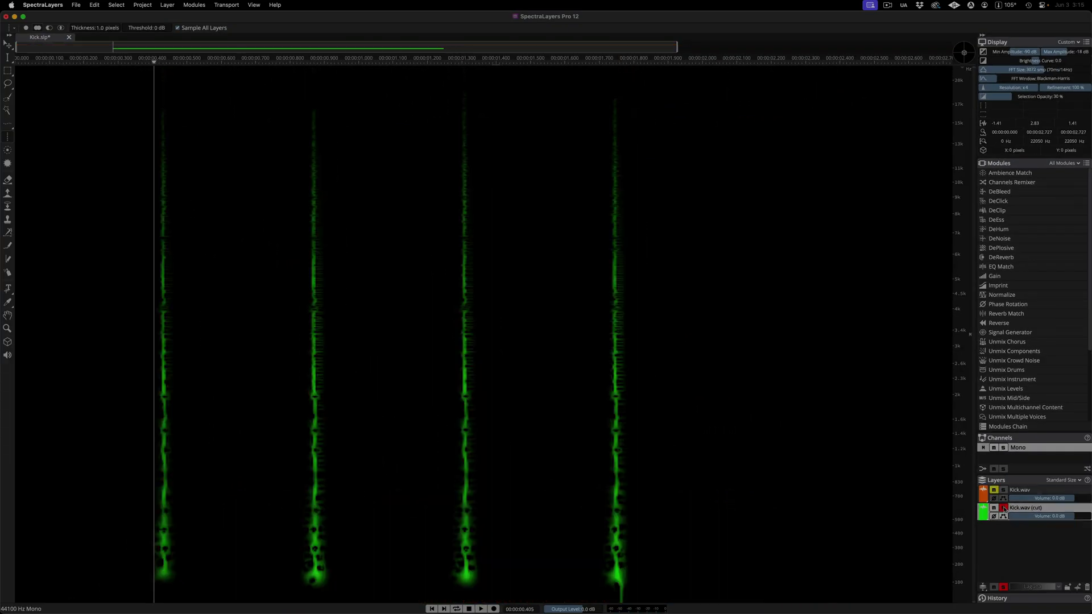
pyautogui.press('space')
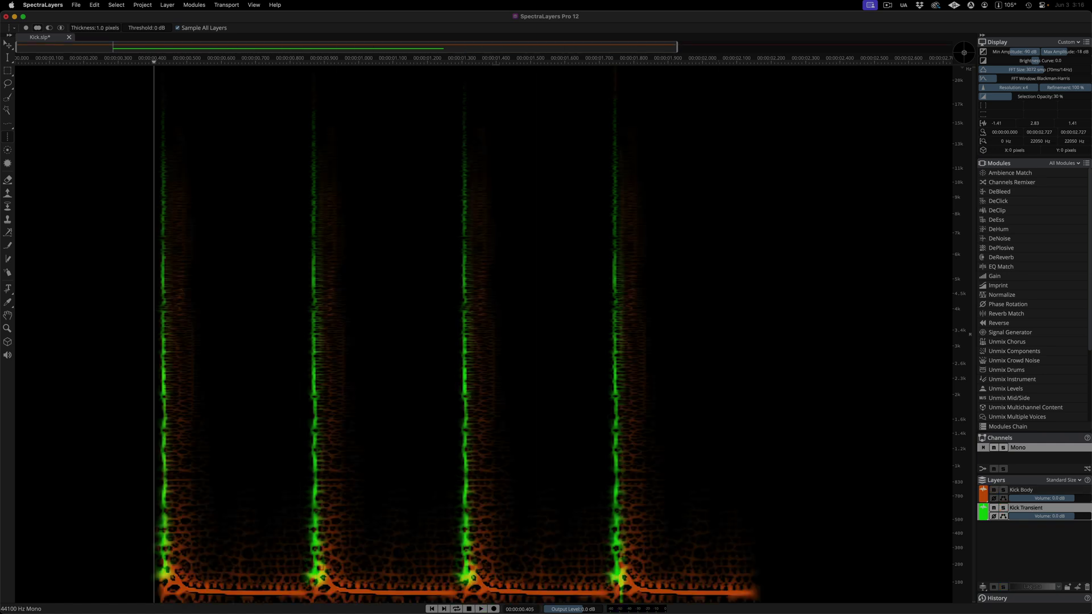
pyautogui.click(82, 6)
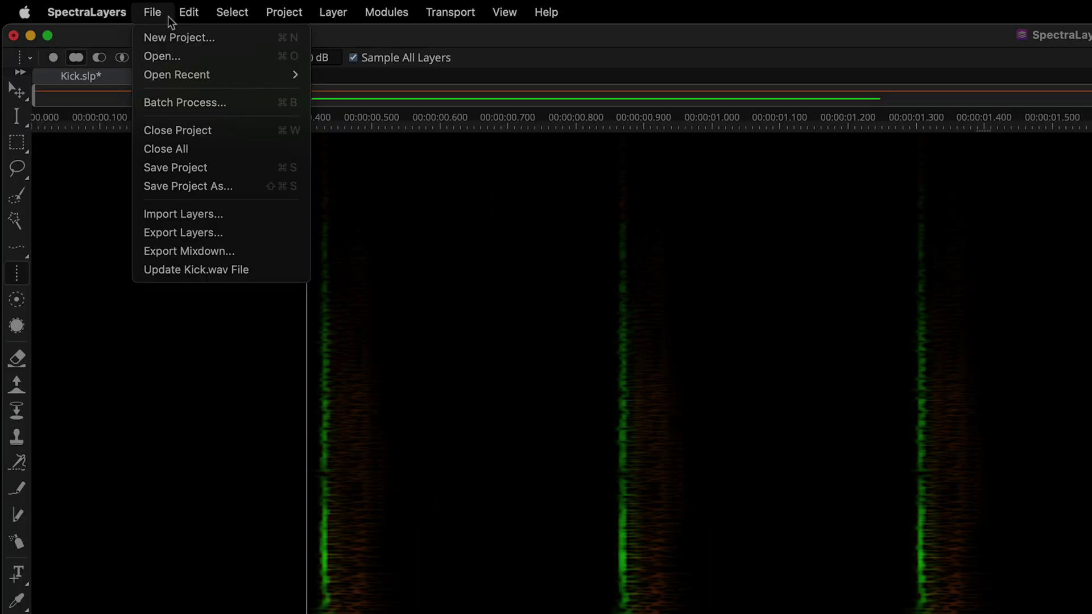
# Export all layers (Kick Body and Kick Transient) as 16-bit WAV files into the Split Kicks folder.
pyautogui.click(261, 232)
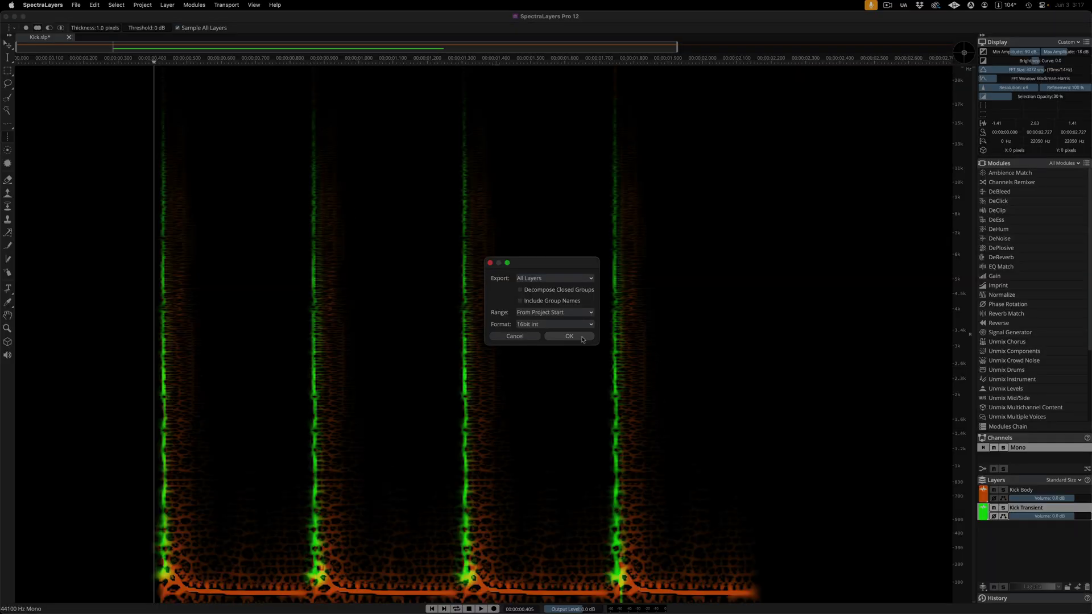
pyautogui.click(570, 336)
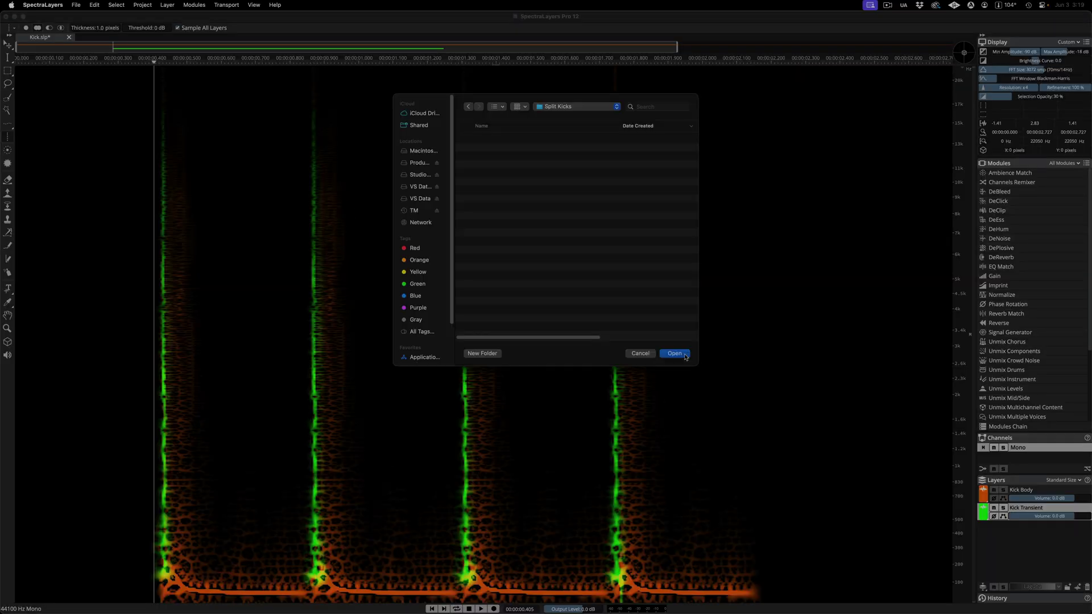
pyautogui.click(674, 354)
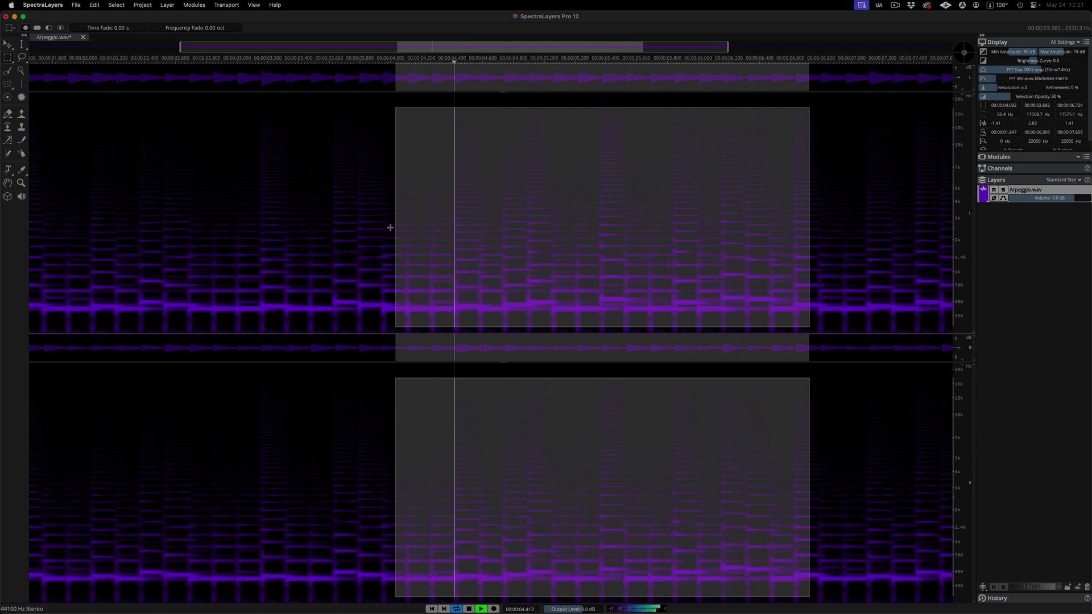
# Narrow the arpeggio selection to about 4.2–6.6 s and add a fade-out on its right side.
pyautogui.moveTo(395, 227); pyautogui.dragTo(405, 226)
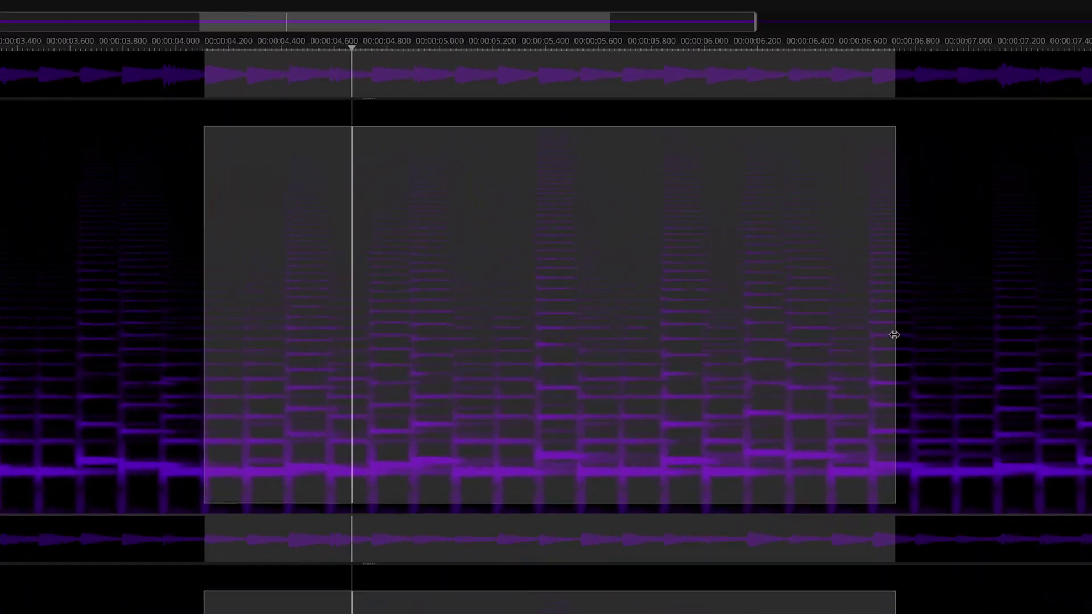
pyautogui.moveTo(902, 354); pyautogui.dragTo(881, 355)
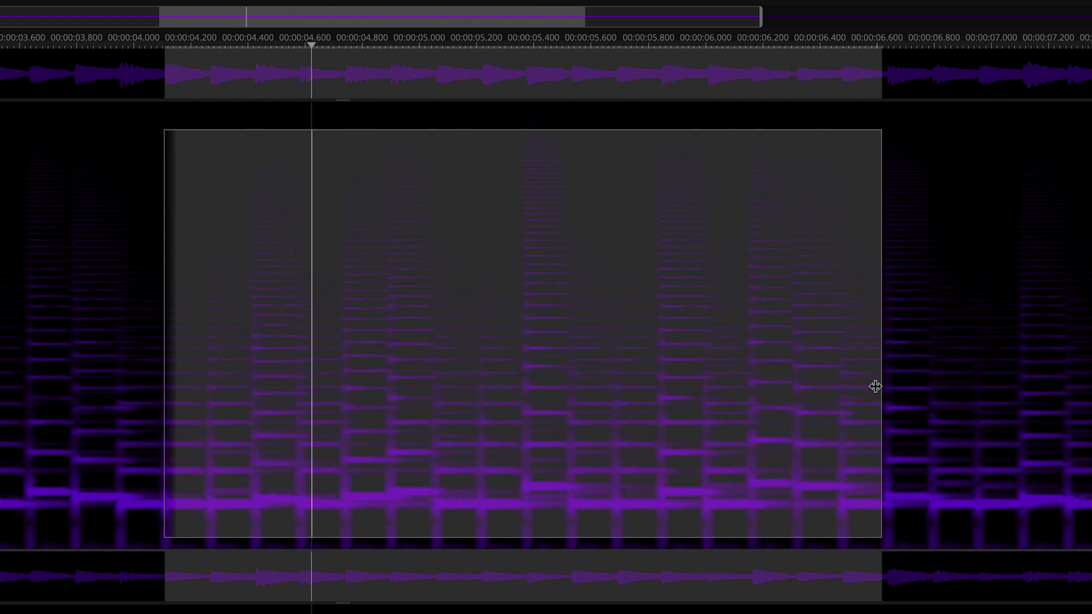
pyautogui.moveTo(875, 387); pyautogui.dragTo(670, 373)
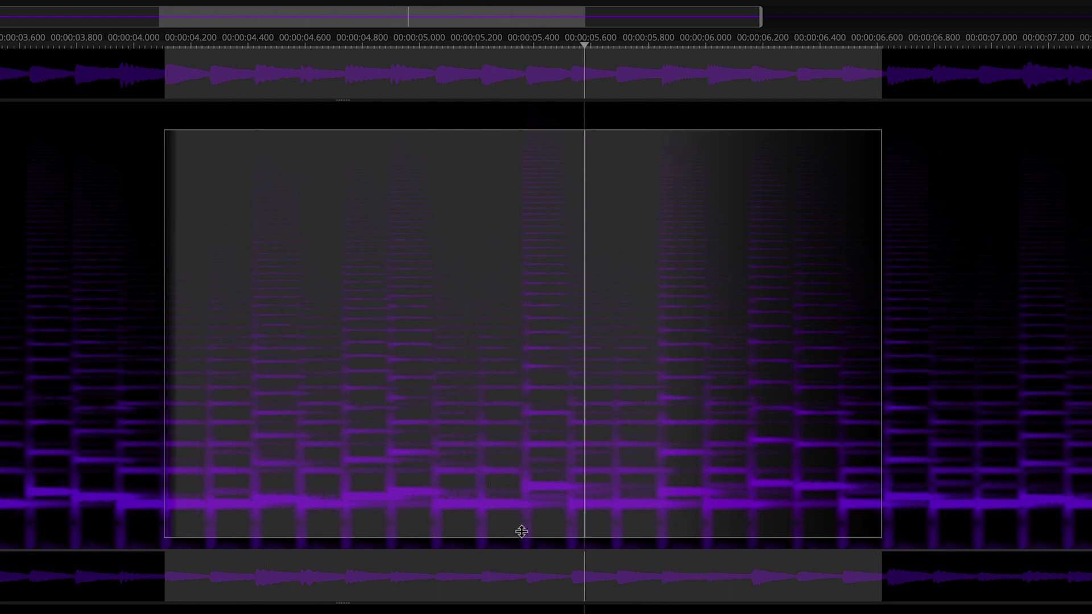
# Drag in the fade handles to feather the selection's bottom, top and left edges.
pyautogui.moveTo(521, 530); pyautogui.dragTo(522, 480)
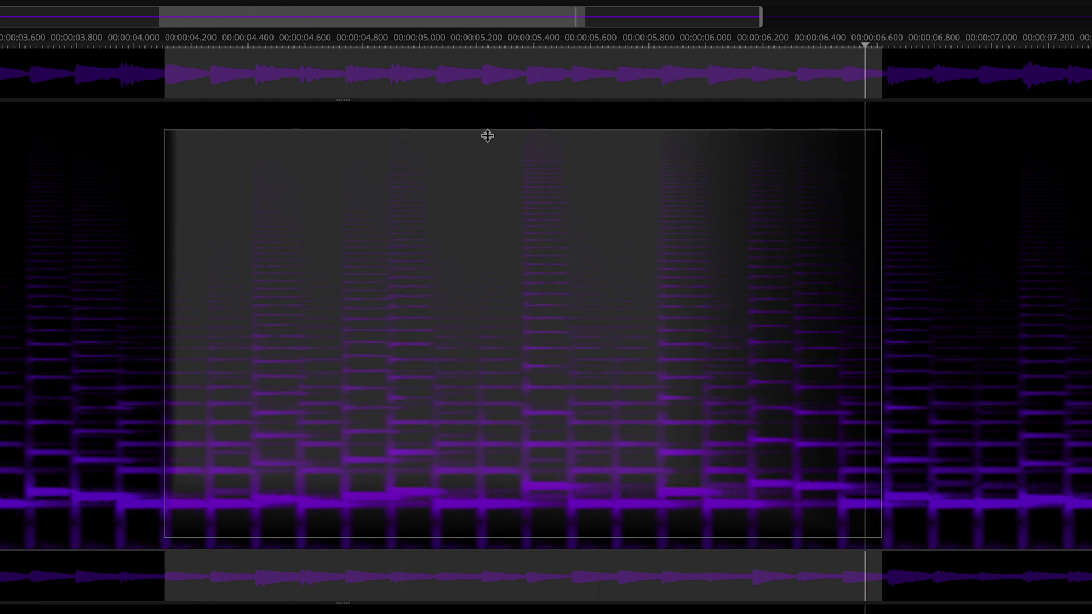
pyautogui.moveTo(485, 137); pyautogui.dragTo(483, 178)
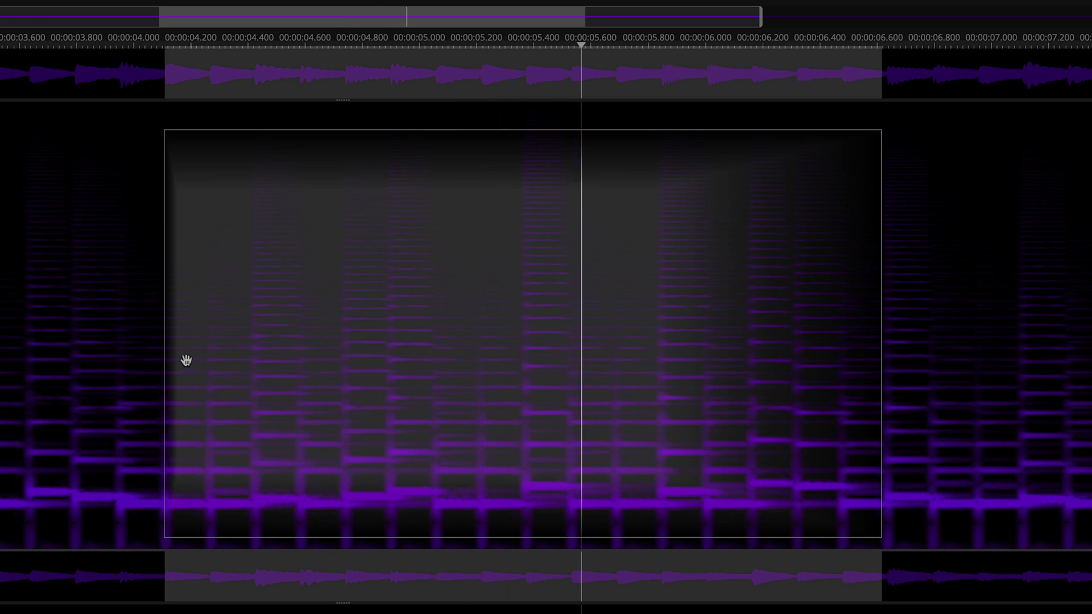
pyautogui.moveTo(180, 360); pyautogui.dragTo(358, 369)
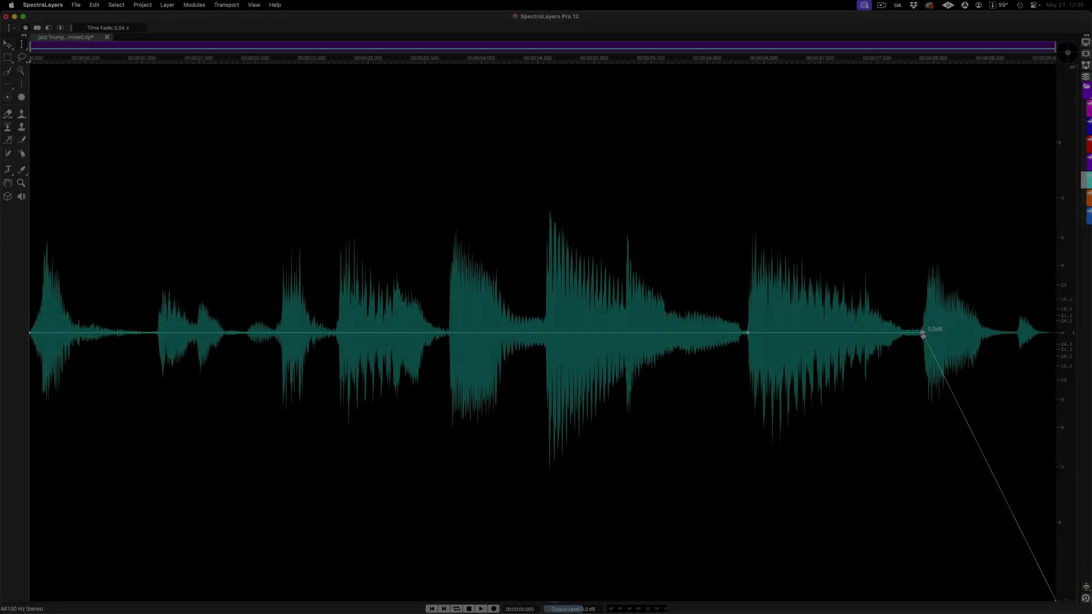
# Drop the trumpet envelope point to -33.8 dB, render the envelope, then set new points to 18.1 and 0.0 dB.
pyautogui.moveTo(927, 333); pyautogui.dragTo(929, 603)
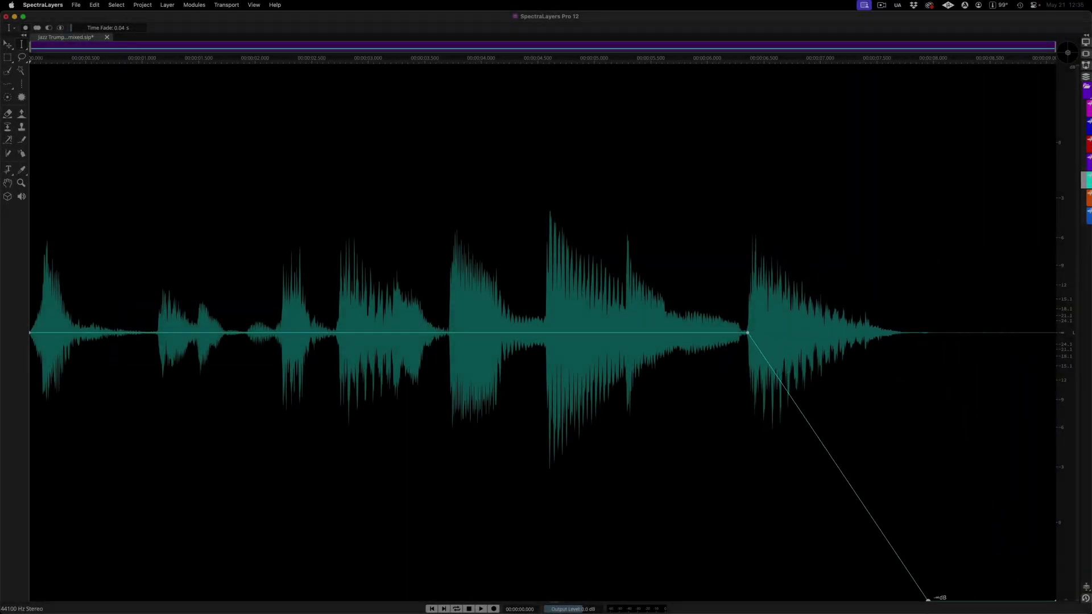
pyautogui.click(171, 5)
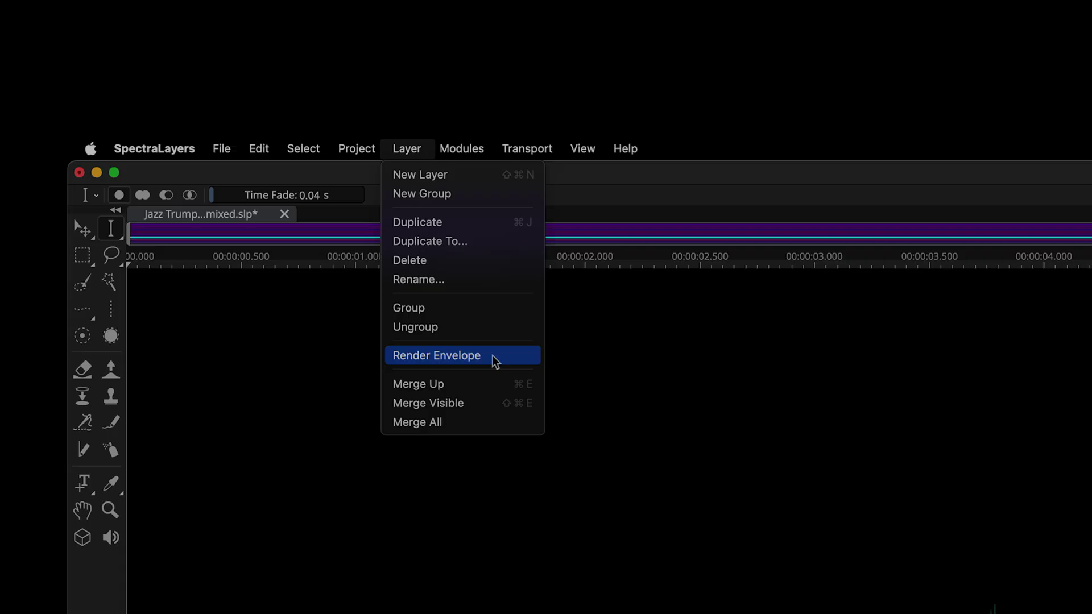
pyautogui.click(493, 356)
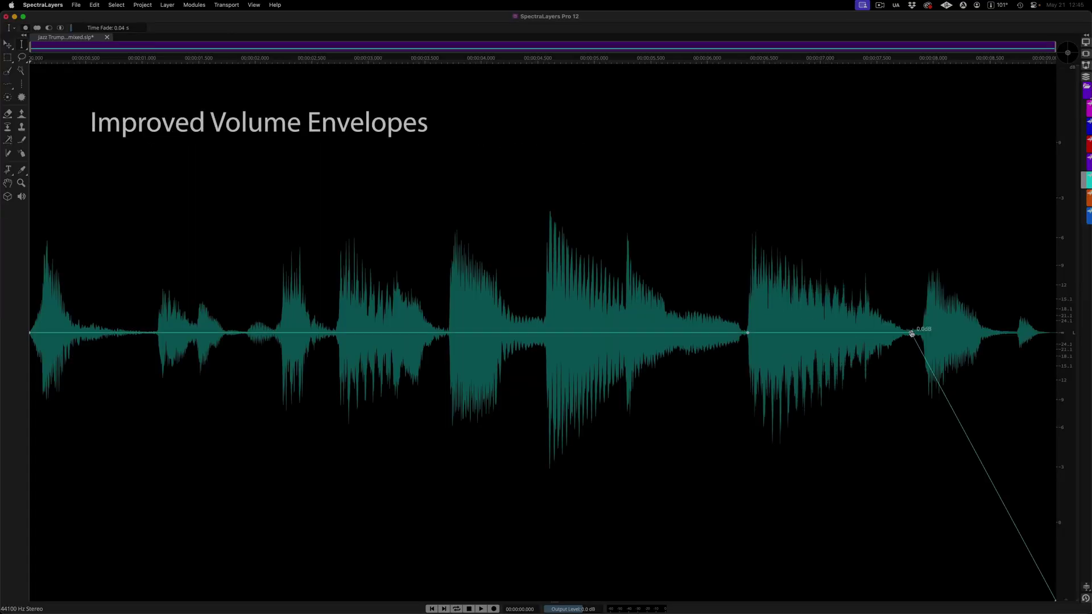
pyautogui.moveTo(912, 333); pyautogui.dragTo(914, 486)
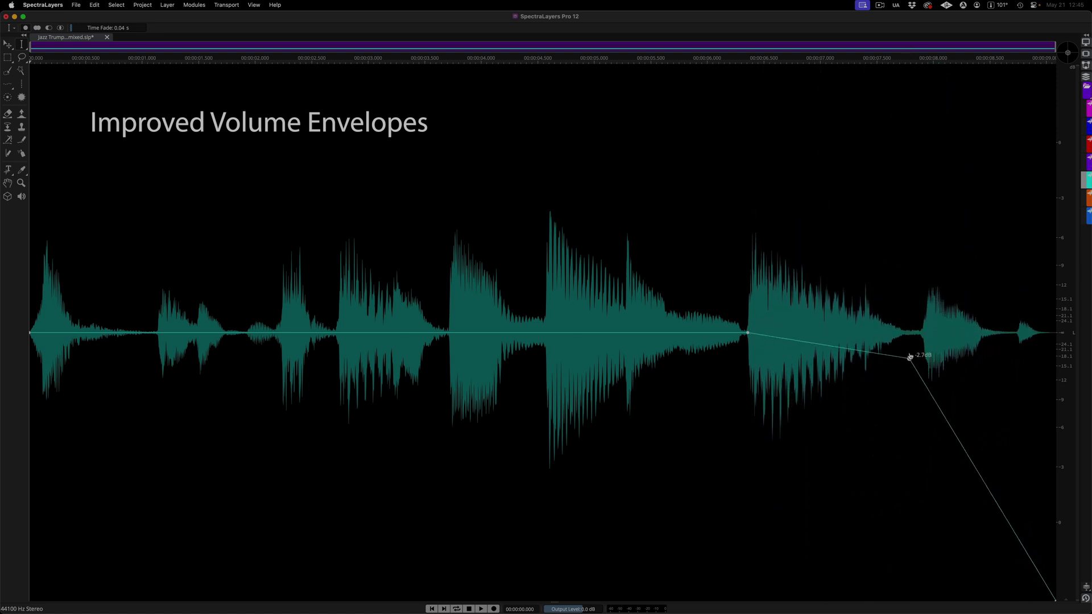
pyautogui.moveTo(910, 356); pyautogui.dragTo(910, 335)
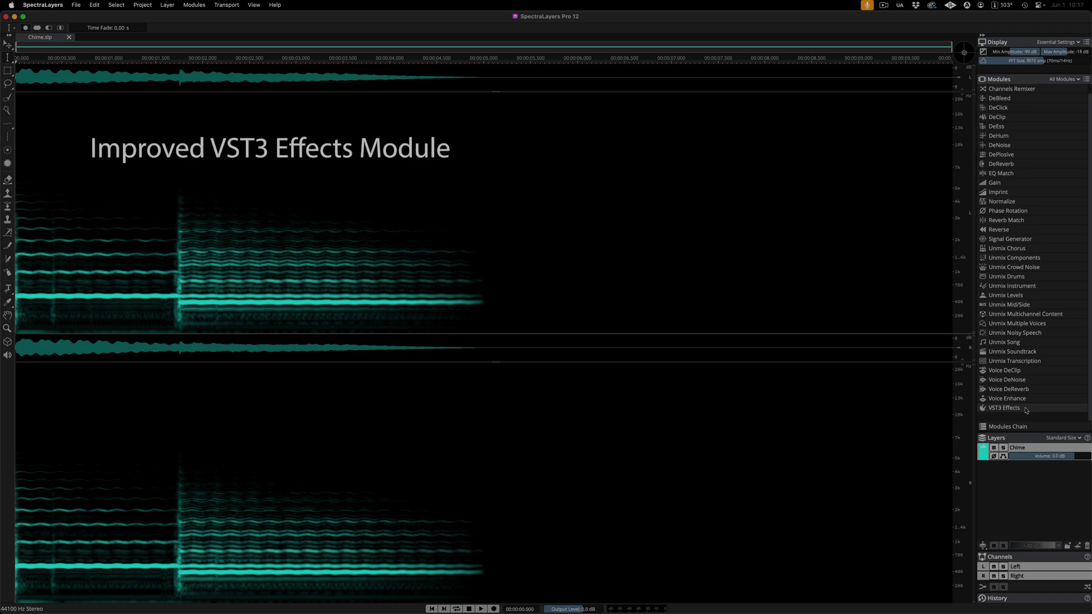
# Play Chime, preview the VST3 Effects chain and turn the EchoBoy Echo Time knob down.
pyautogui.press('space')
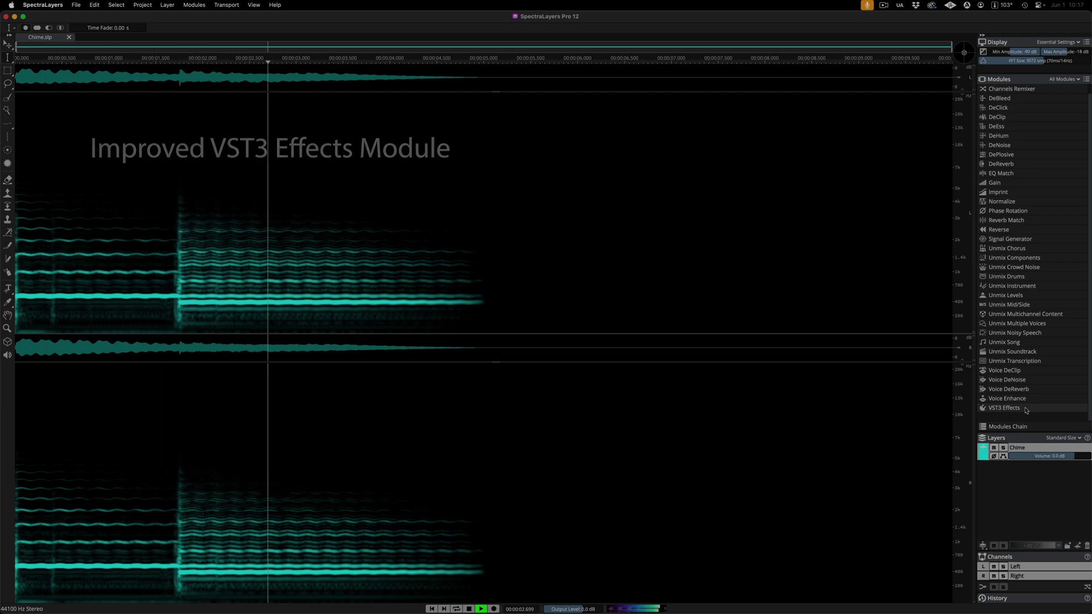
pyautogui.click(1016, 378)
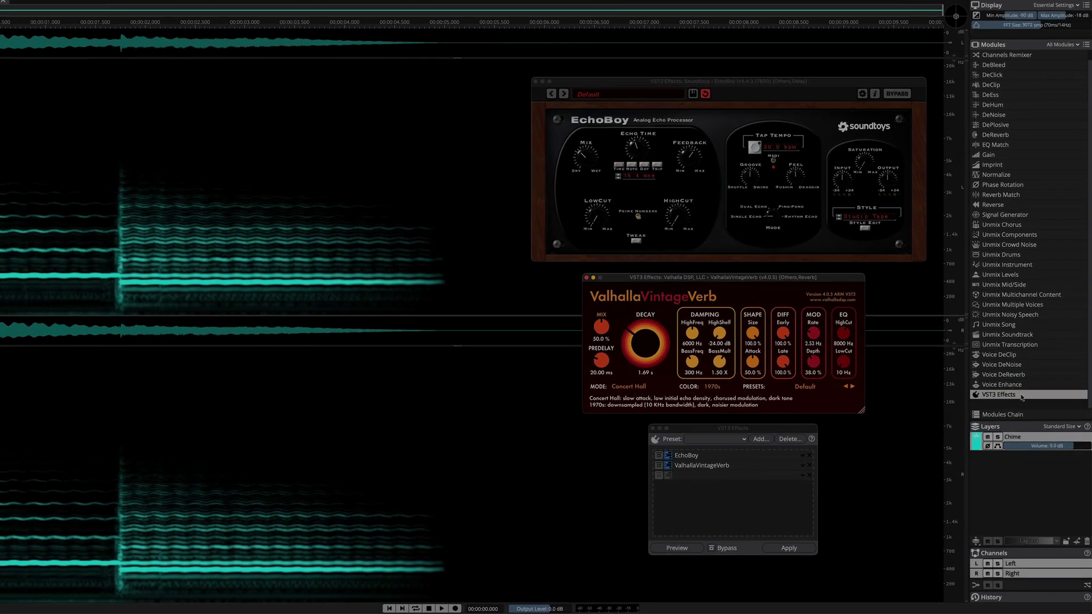
pyautogui.click(719, 554)
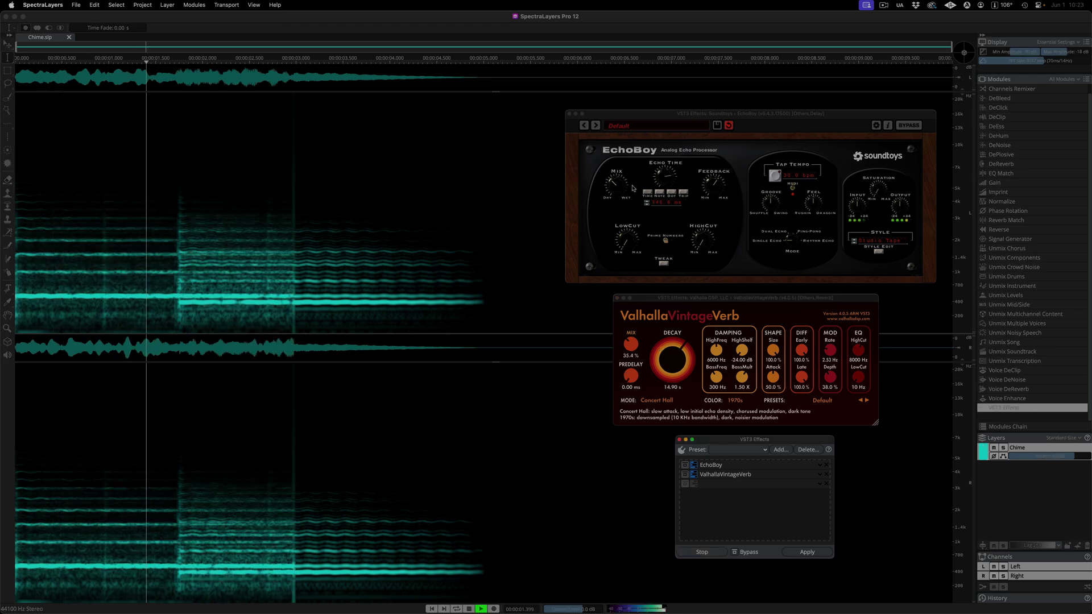
pyautogui.moveTo(670, 177); pyautogui.dragTo(662, 202)
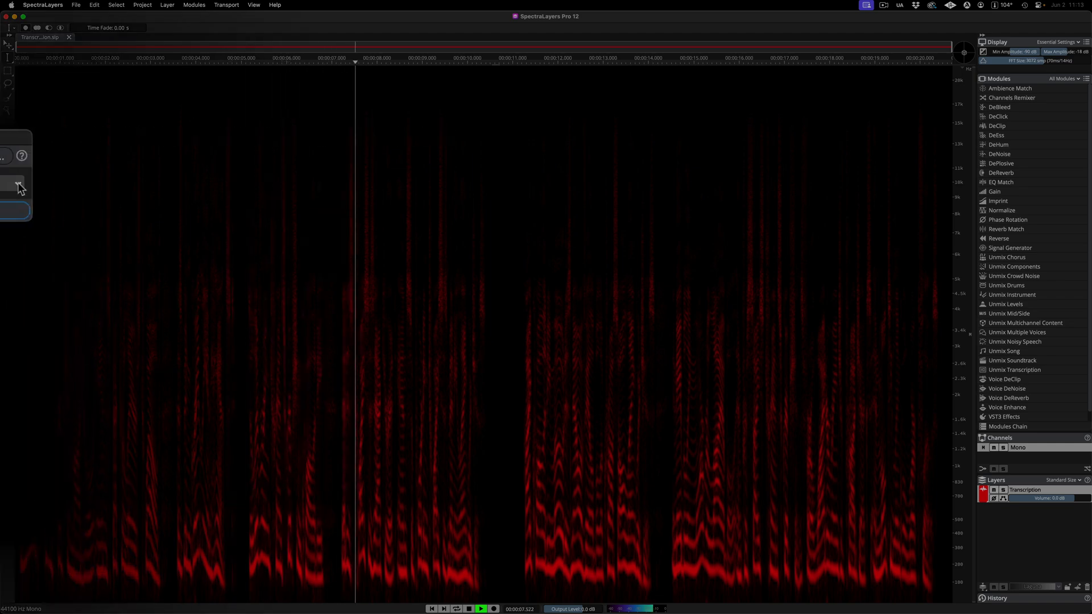
# Apply Unmix Transcription to the speech clip with Language set to English (English).
pyautogui.click(510, 184)
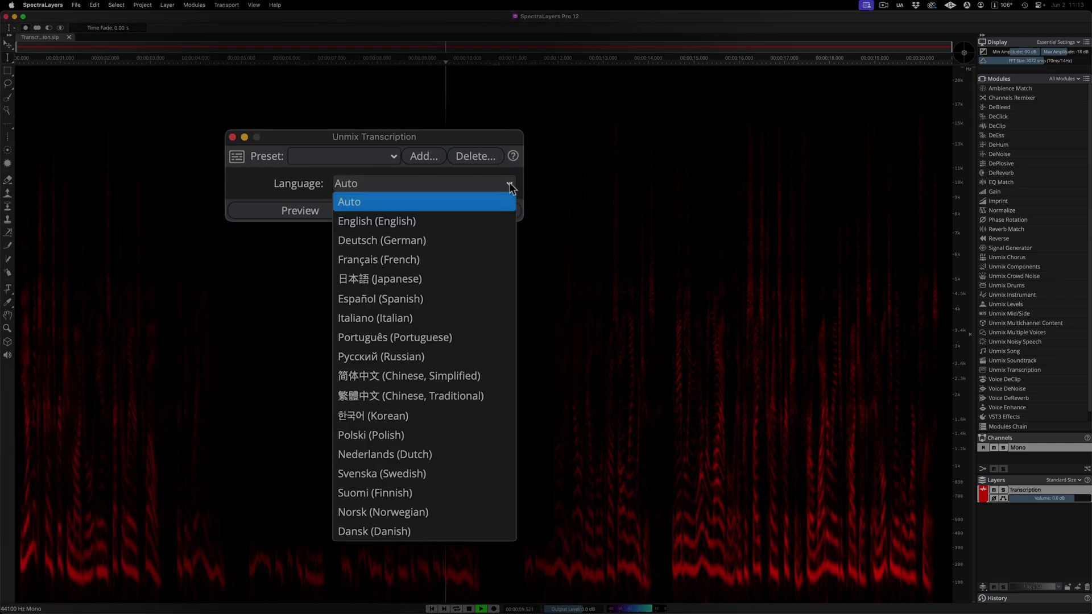
pyautogui.scroll(-5, 505, 225)
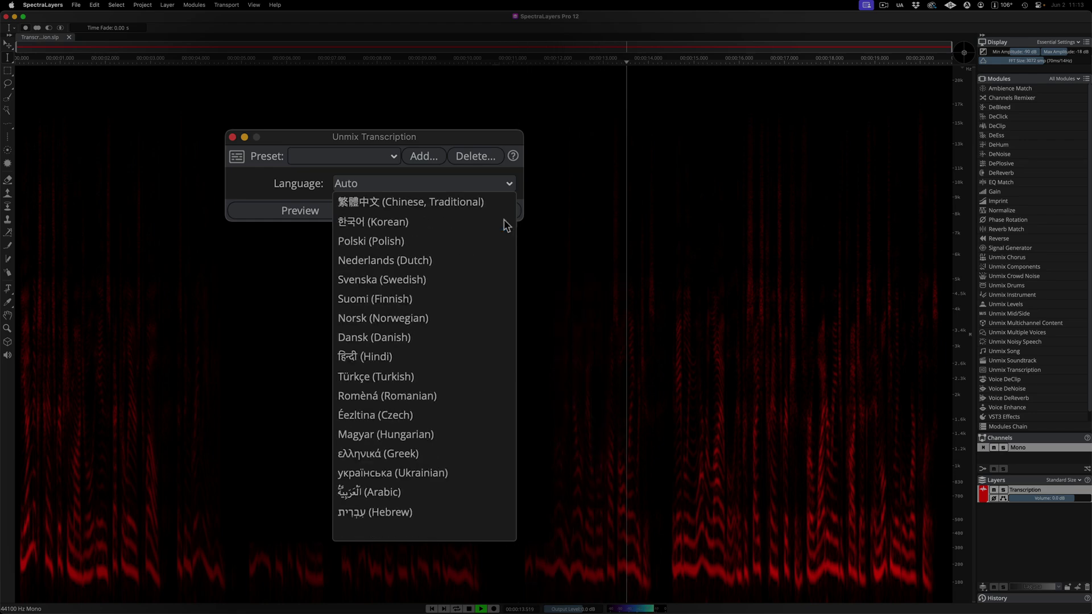
pyautogui.scroll(5, 504, 221)
pyautogui.click(504, 222)
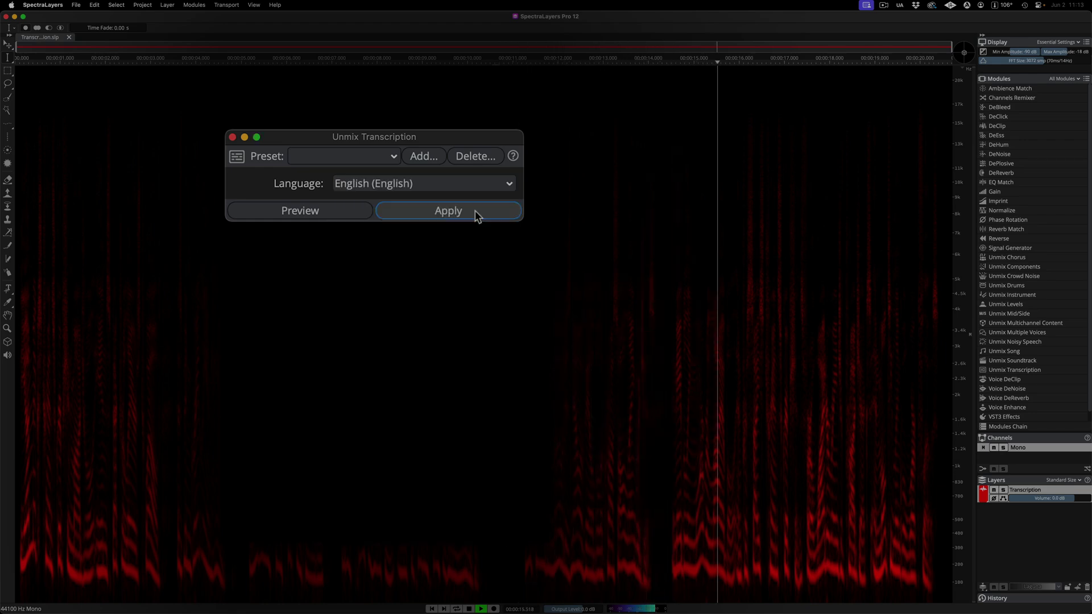
pyautogui.click(476, 212)
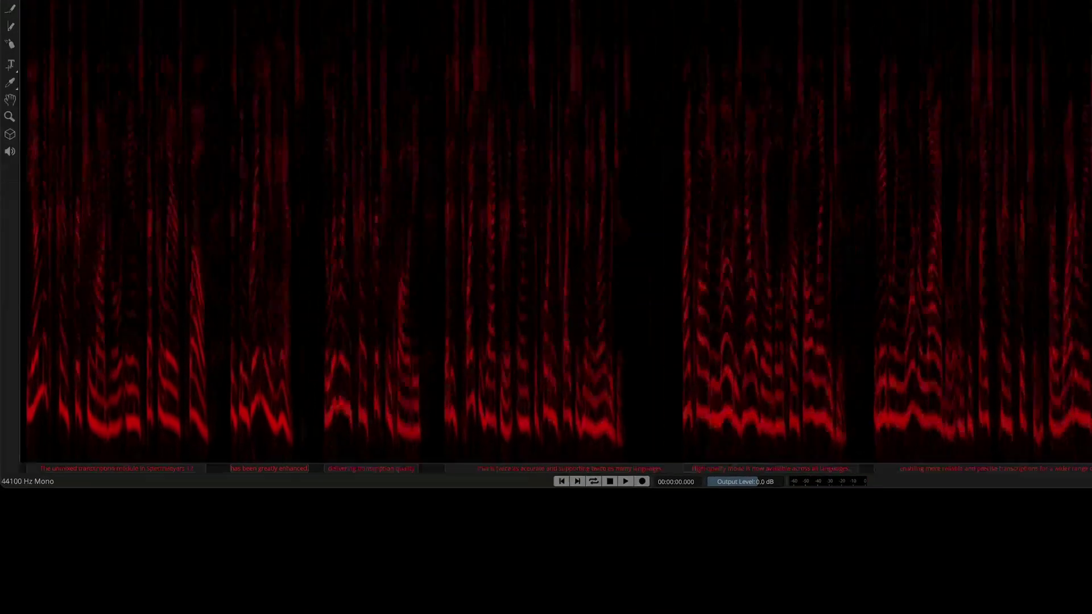
# Play the transcribed clip and open Edit Transcript from the caption bar's context menu.
pyautogui.press('space')
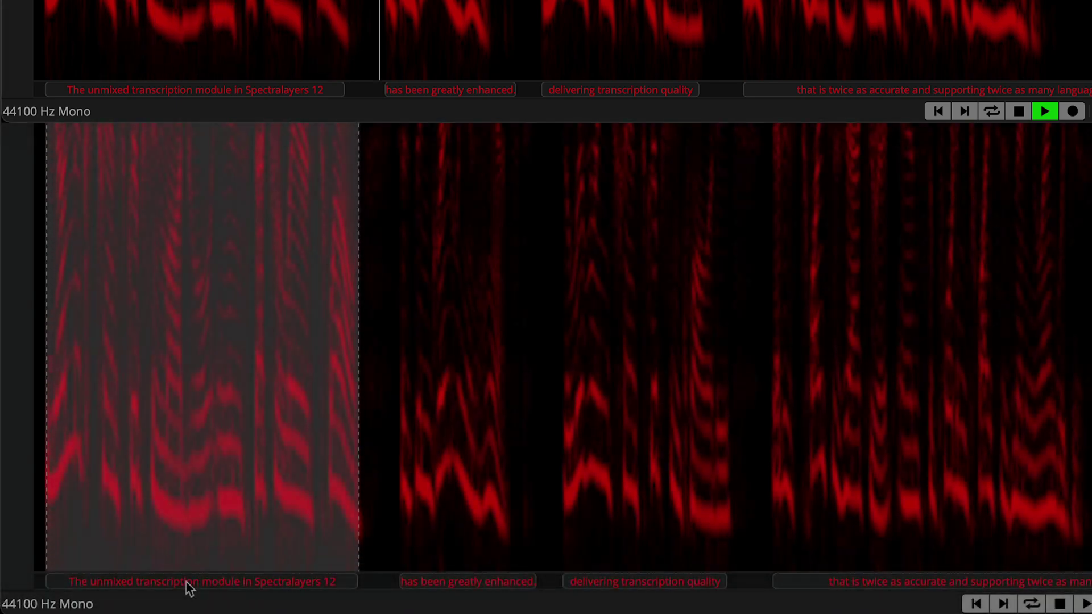
pyautogui.rightClick(345, 582)
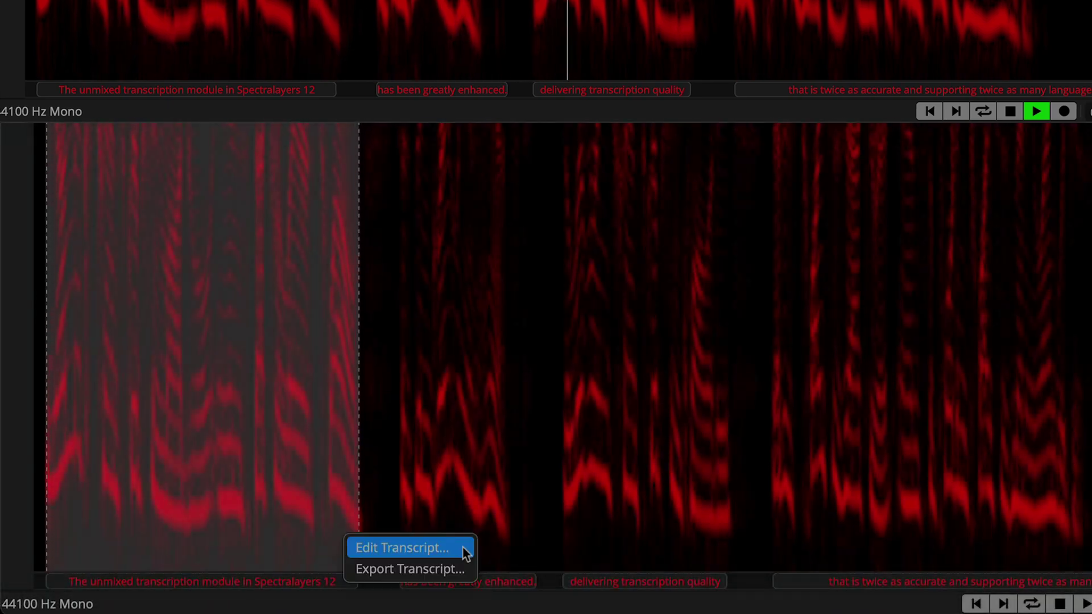
pyautogui.click(466, 549)
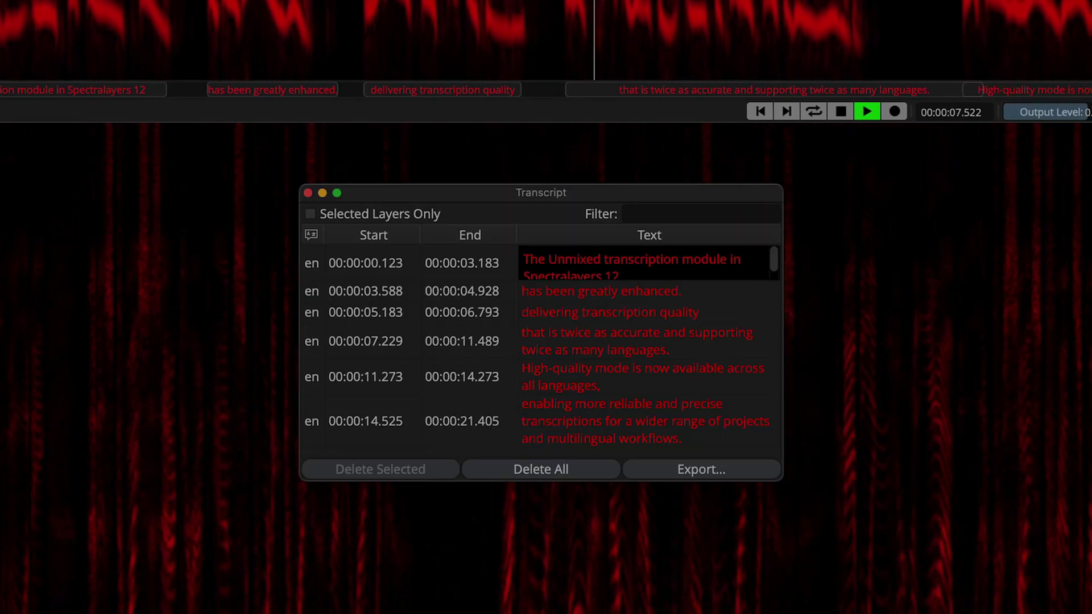
# Fix the first row to read 'The Unmix Transcription Module in Spectralayers 12'.
pyautogui.press('BackSpace')
pyautogui.press('BackSpace')
pyautogui.press('Right')
pyautogui.press('Delete')
pyautogui.write('T')
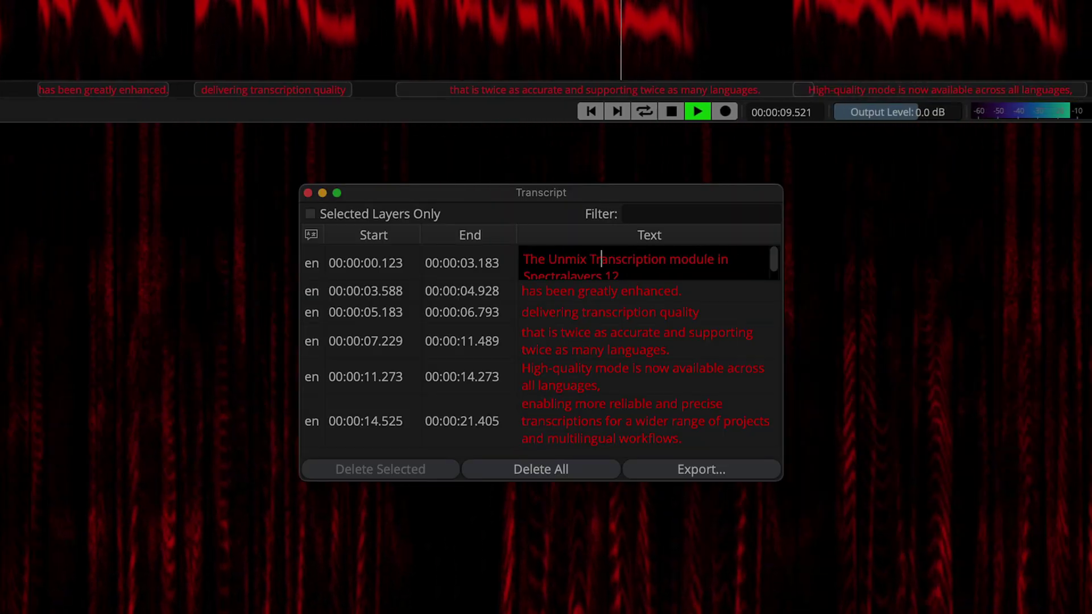
pyautogui.press('Right')
pyautogui.press('Right')
pyautogui.press('Right')
pyautogui.press('Right')
pyautogui.press('Right')
pyautogui.press('Right')
pyautogui.press('Right')
pyautogui.press('Right')
pyautogui.press('Right')
pyautogui.press('Right')
pyautogui.press('Right')
pyautogui.press('Right')
pyautogui.press('Right')
pyautogui.press('Delete')
pyautogui.write('M')
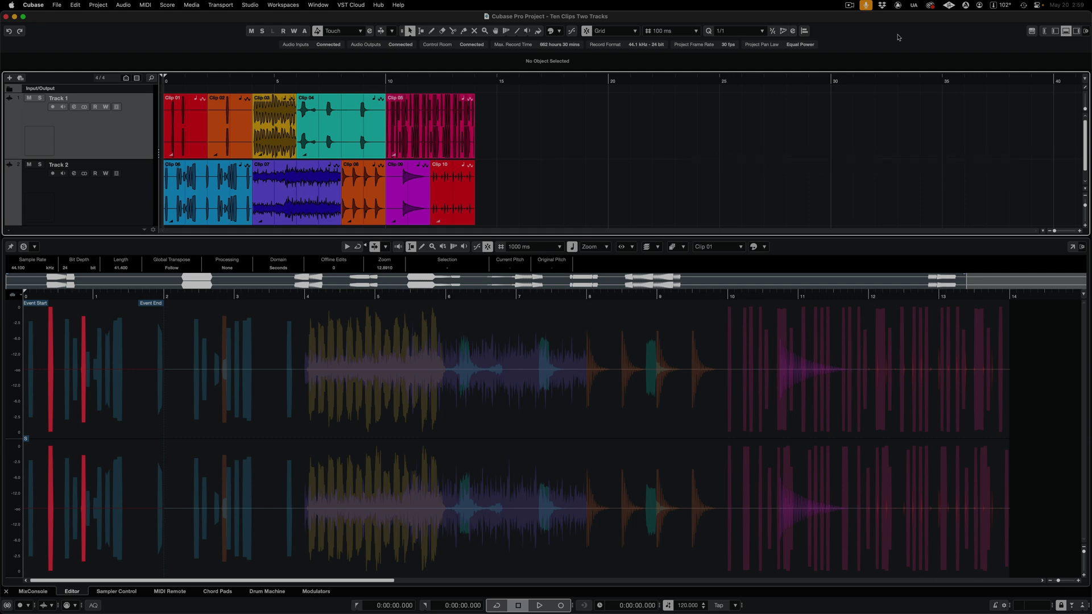
# Select all ten clips and set their Info Line Extension to SpectraLayers.
pyautogui.press('super+a')
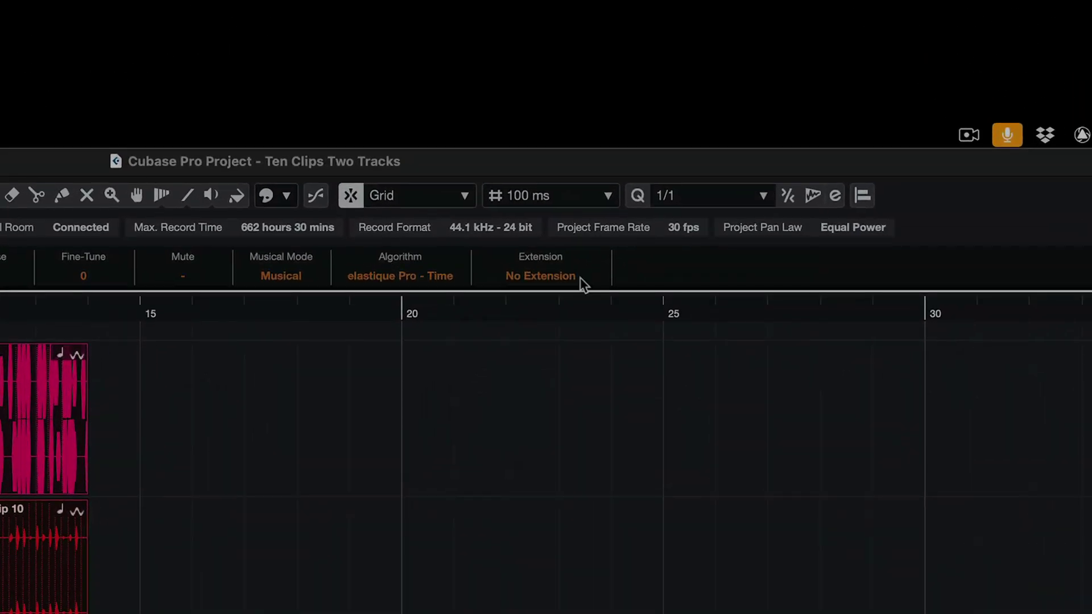
pyautogui.click(576, 277)
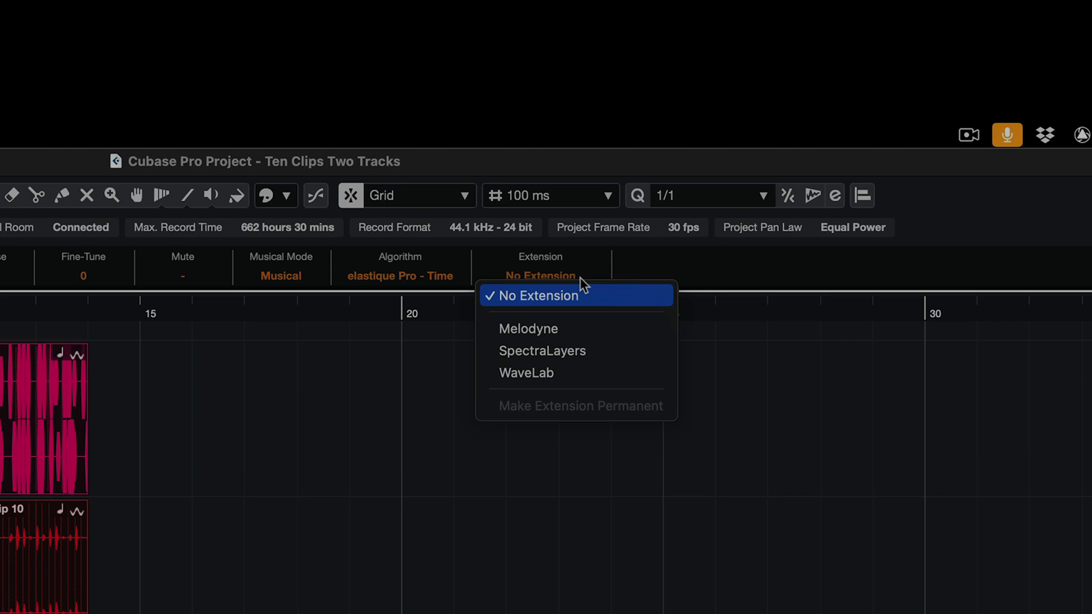
pyautogui.click(595, 349)
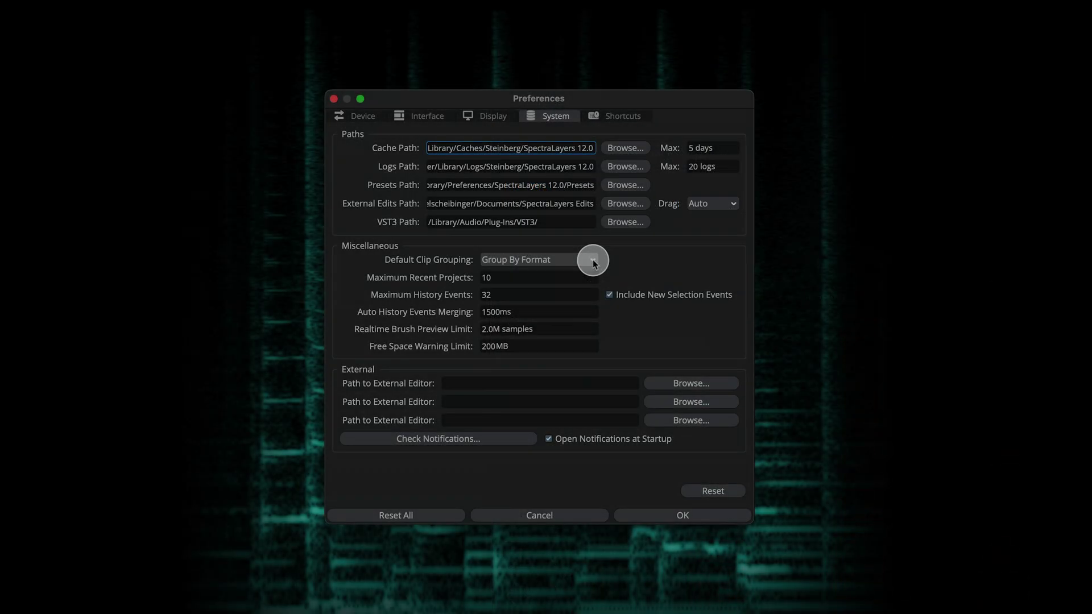
# Keep Default Clip Grouping at No Grouping, apply Group by Track, and show Track 2's clips.
pyautogui.click(593, 261)
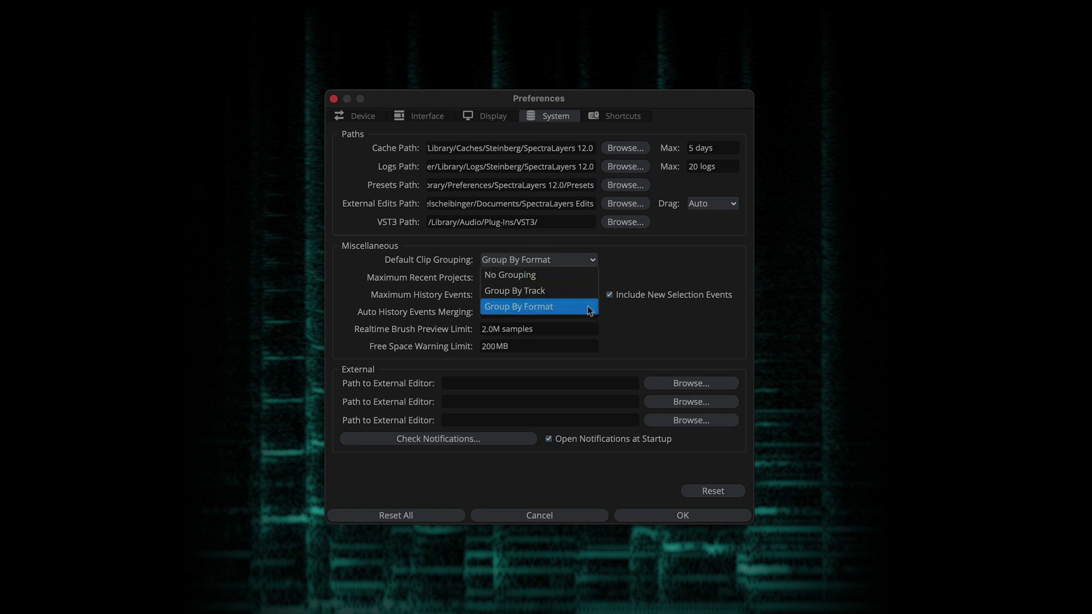
pyautogui.click(512, 275)
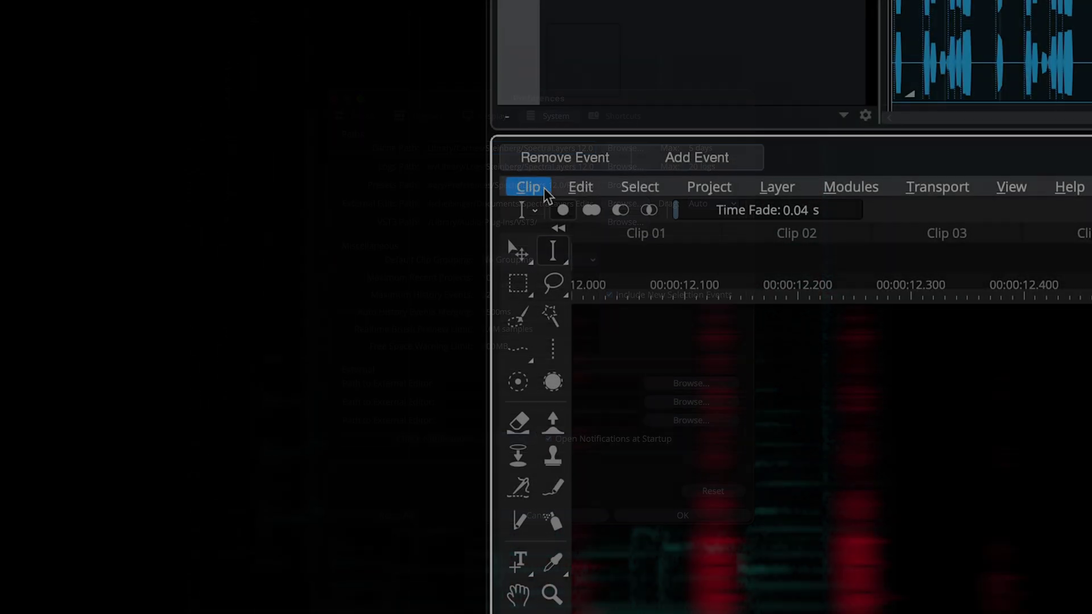
pyautogui.click(529, 187)
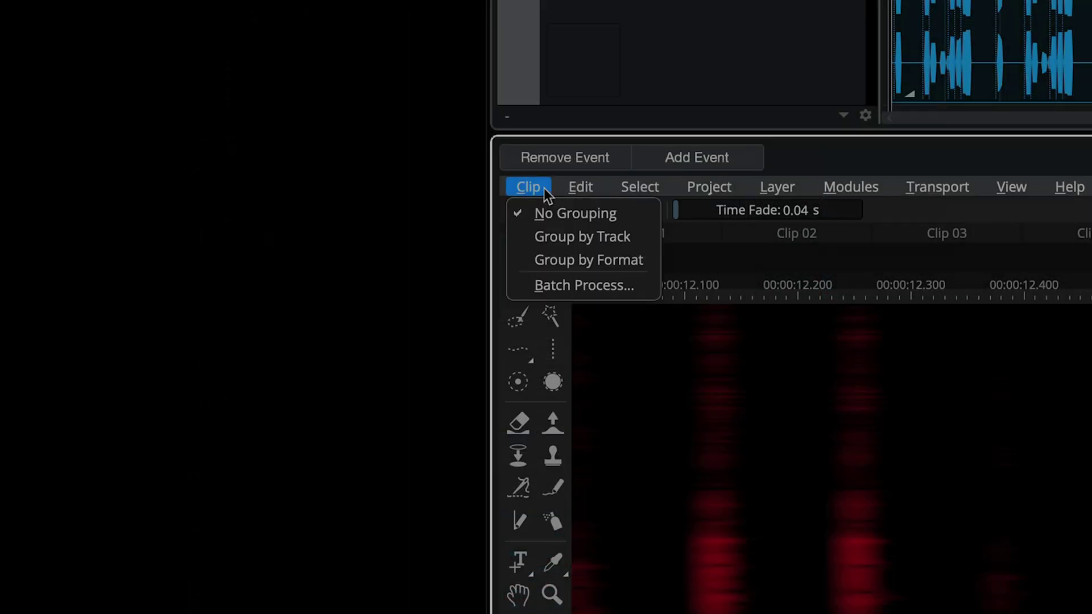
pyautogui.click(639, 236)
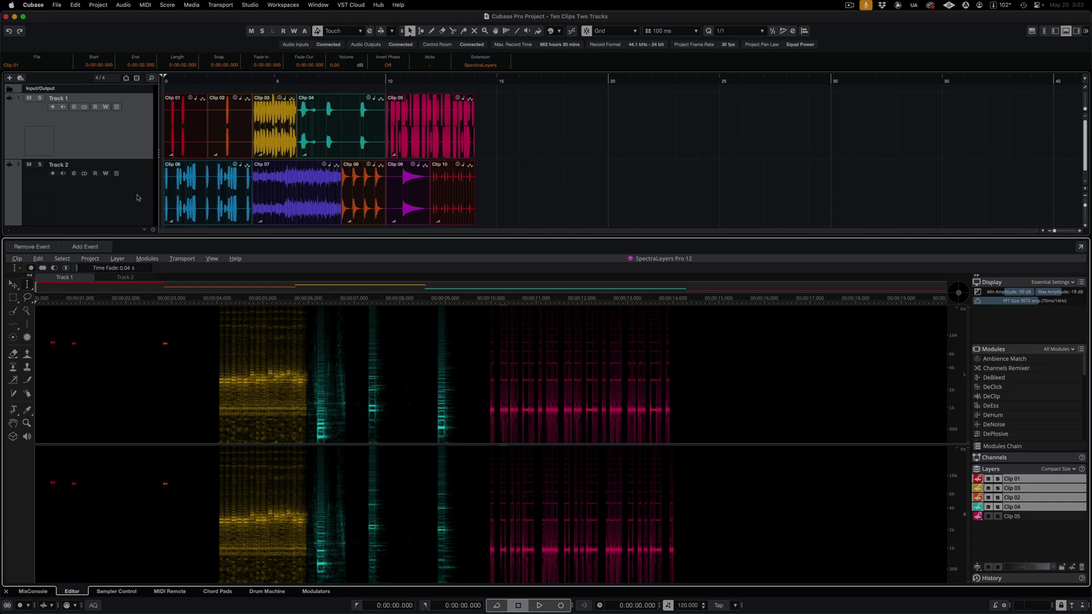
pyautogui.click(137, 198)
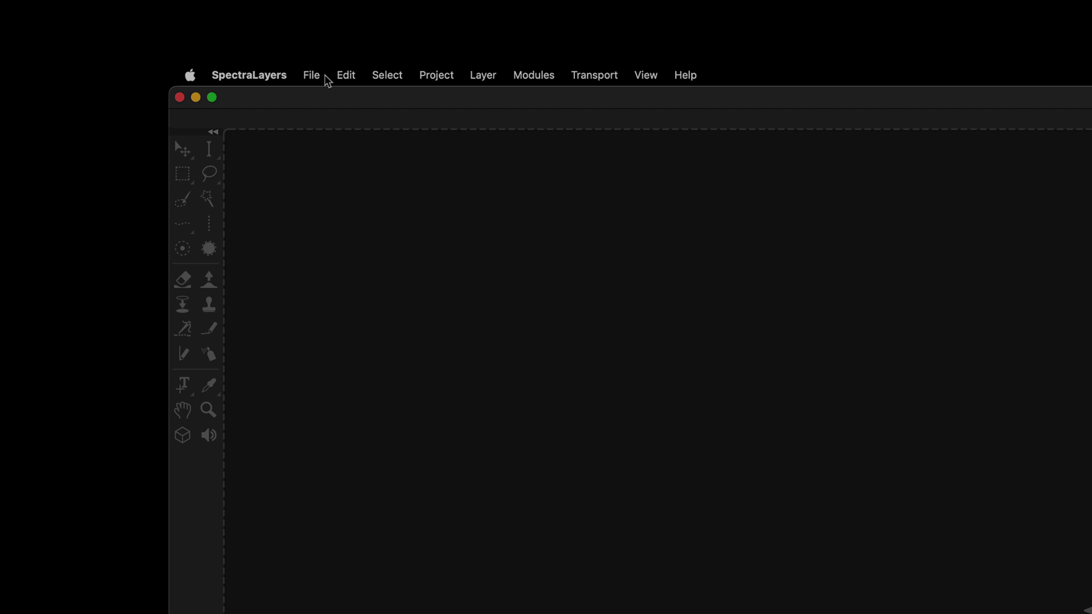
# Open Batch Process and drop the Processed Files folder onto the Output Folder field.
pyautogui.click(324, 75)
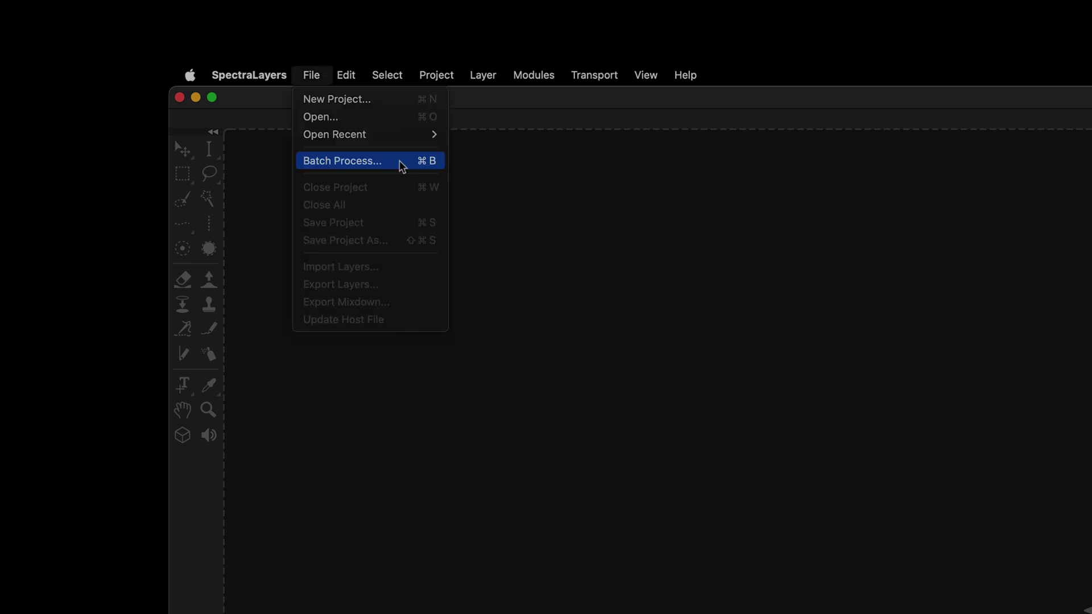
pyautogui.click(402, 166)
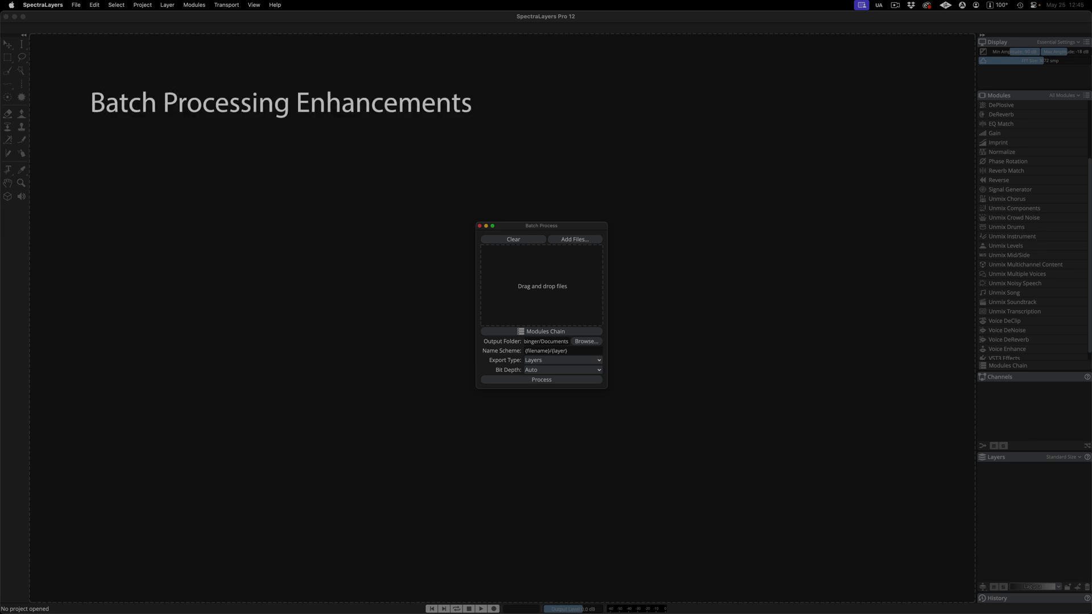
pyautogui.moveTo(947, 427); pyautogui.dragTo(563, 392)
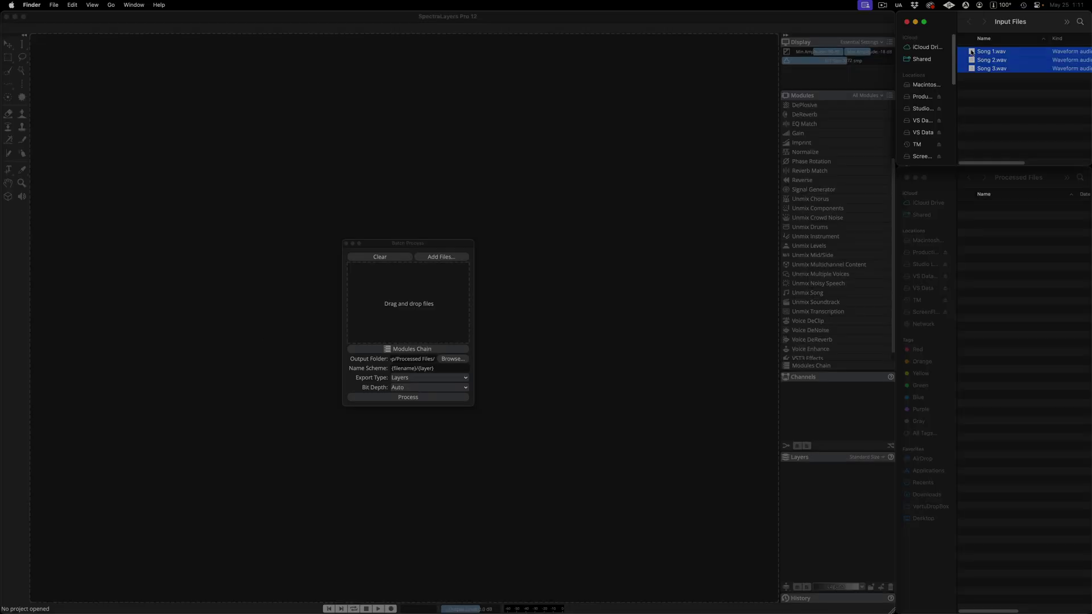
# Batch-process Song 1–3.wav with Unmix Song, then expand each song's folder to view its seven stems.
pyautogui.moveTo(773, 102); pyautogui.dragTo(413, 301)
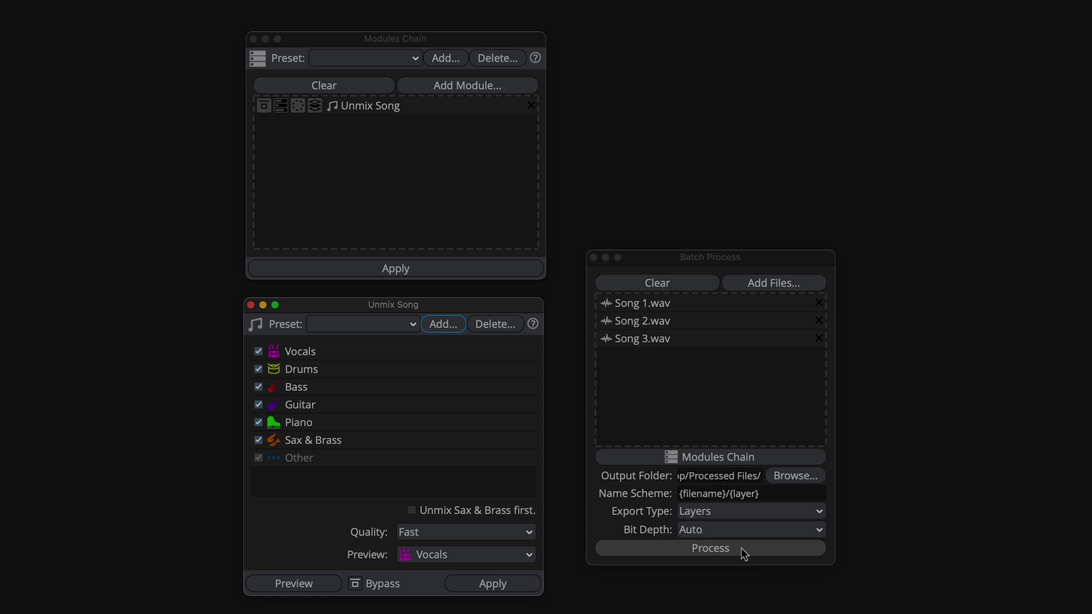
pyautogui.click(742, 548)
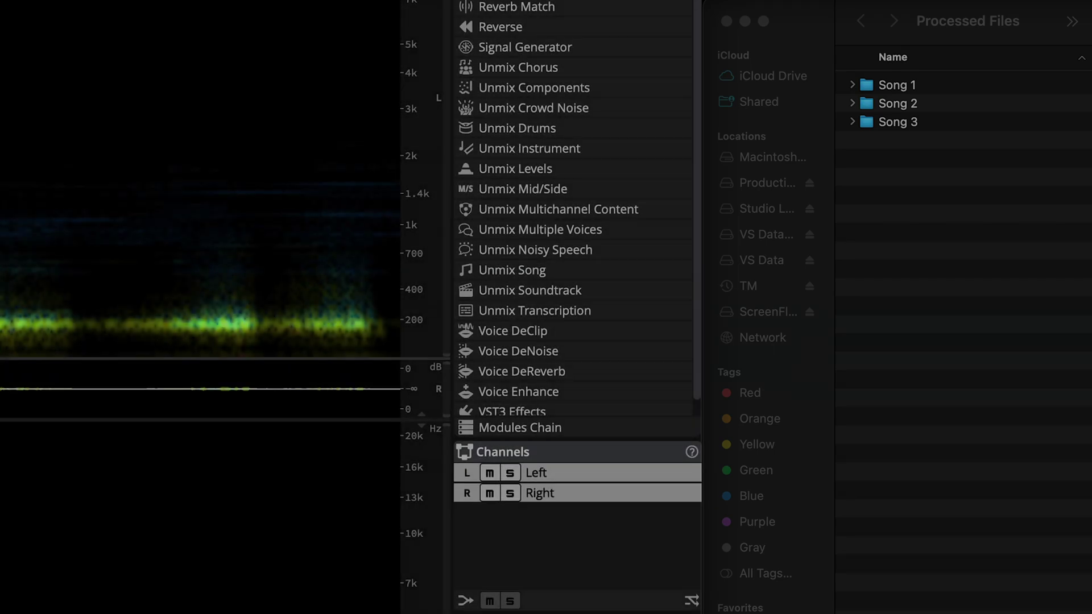
pyautogui.click(853, 85)
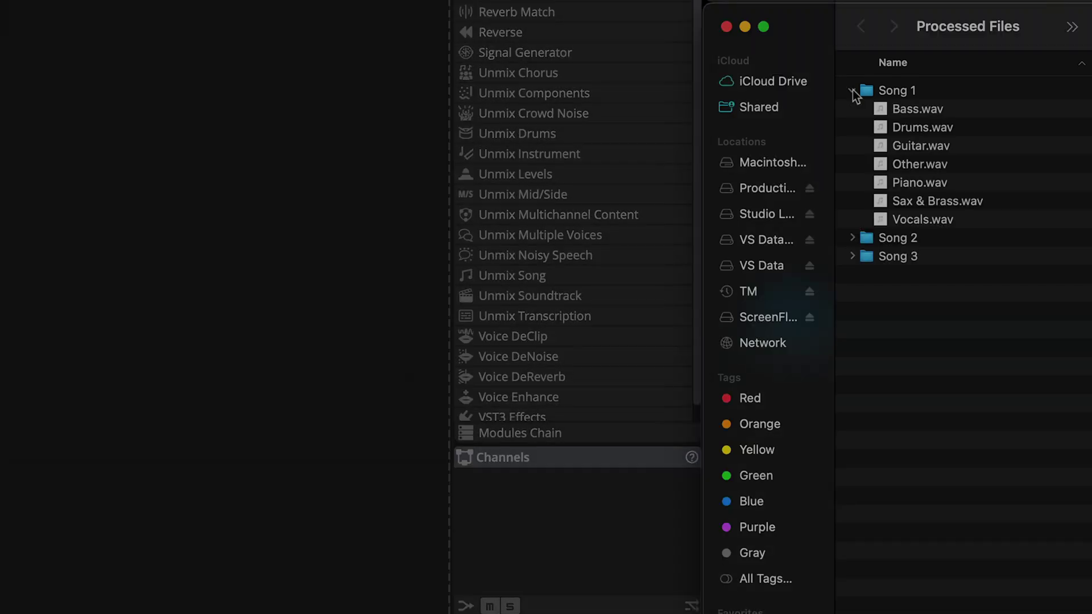
pyautogui.click(852, 238)
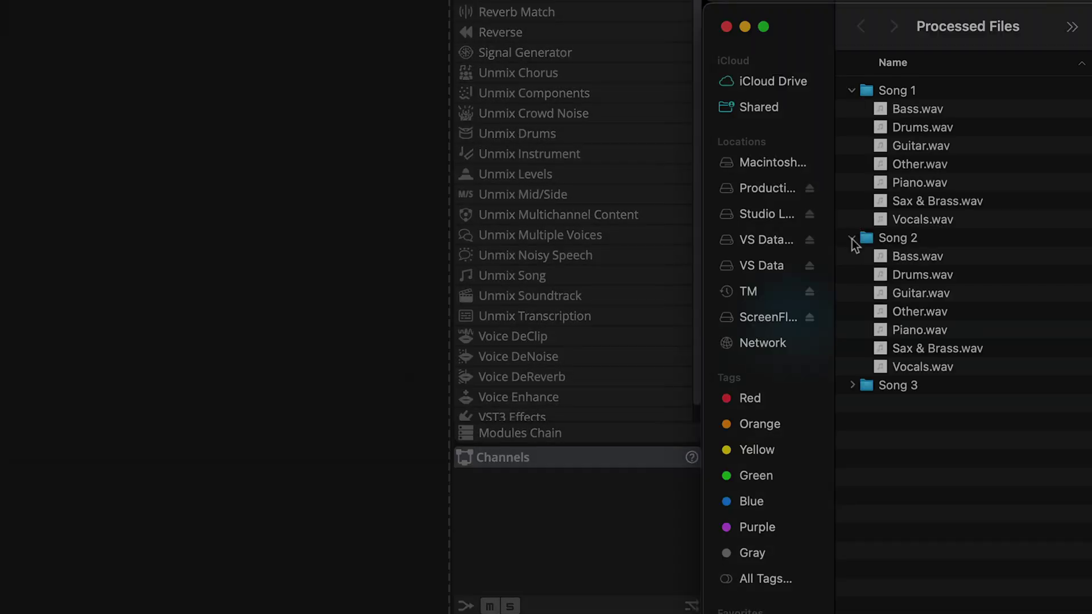
pyautogui.click(852, 385)
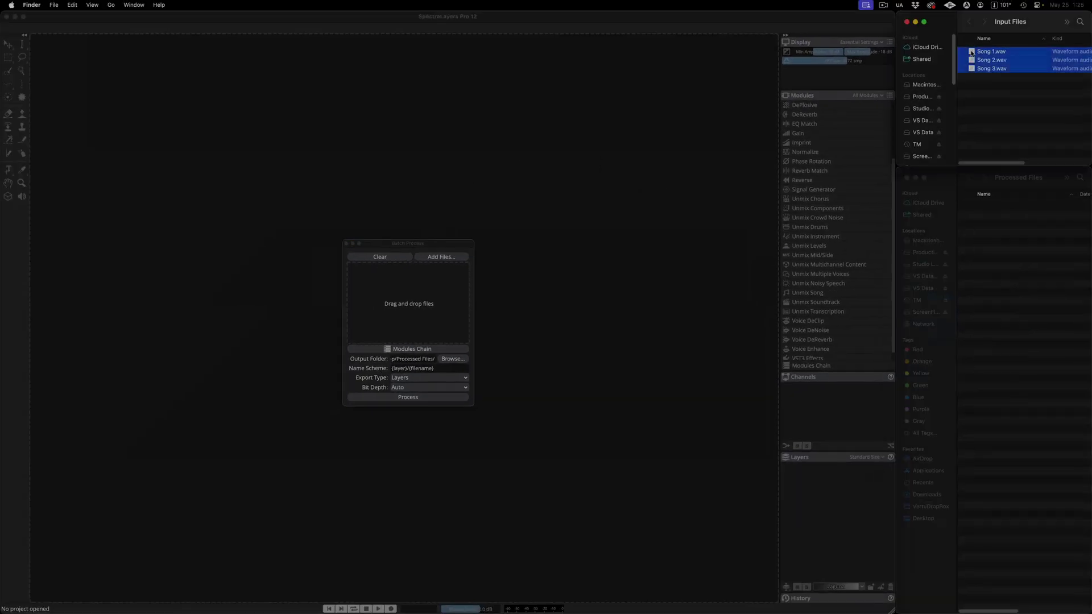
# Re-add Song 1–3.wav to the batch and expand the Drums, Guitar, Other, Piano, Sax & Brass and Vocals folders.
pyautogui.moveTo(971, 51); pyautogui.dragTo(421, 303)
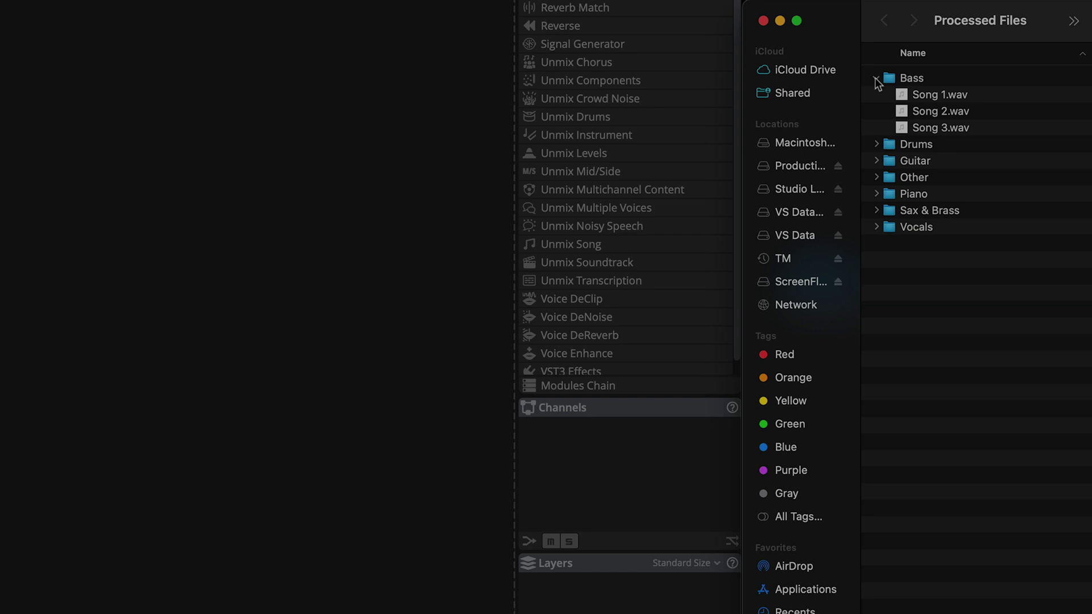
pyautogui.click(966, 242)
pyautogui.click(965, 275)
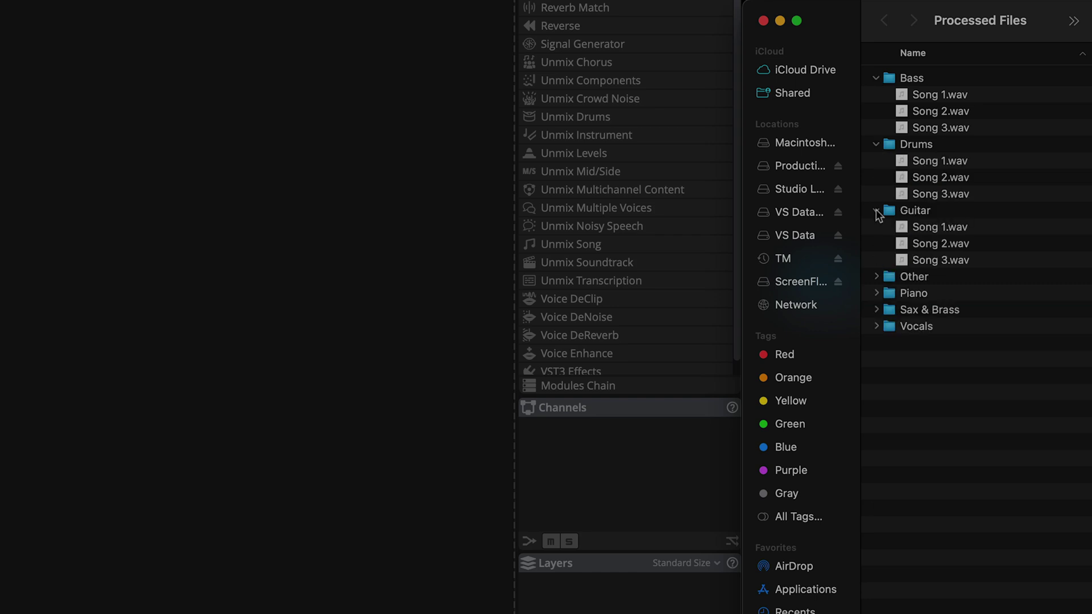
pyautogui.click(876, 276)
pyautogui.click(877, 342)
pyautogui.click(876, 409)
pyautogui.click(877, 475)
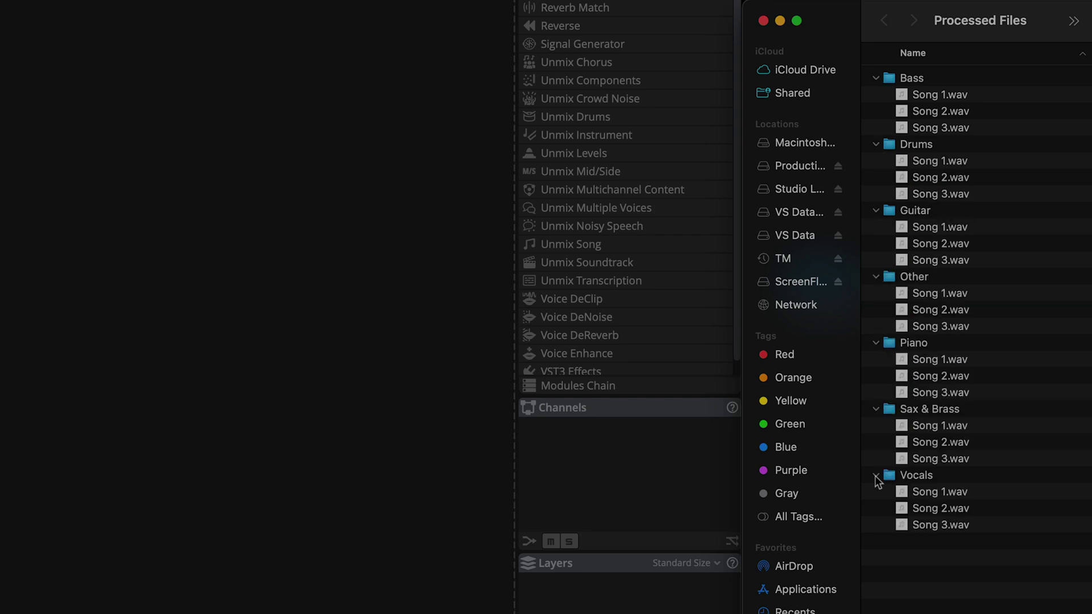